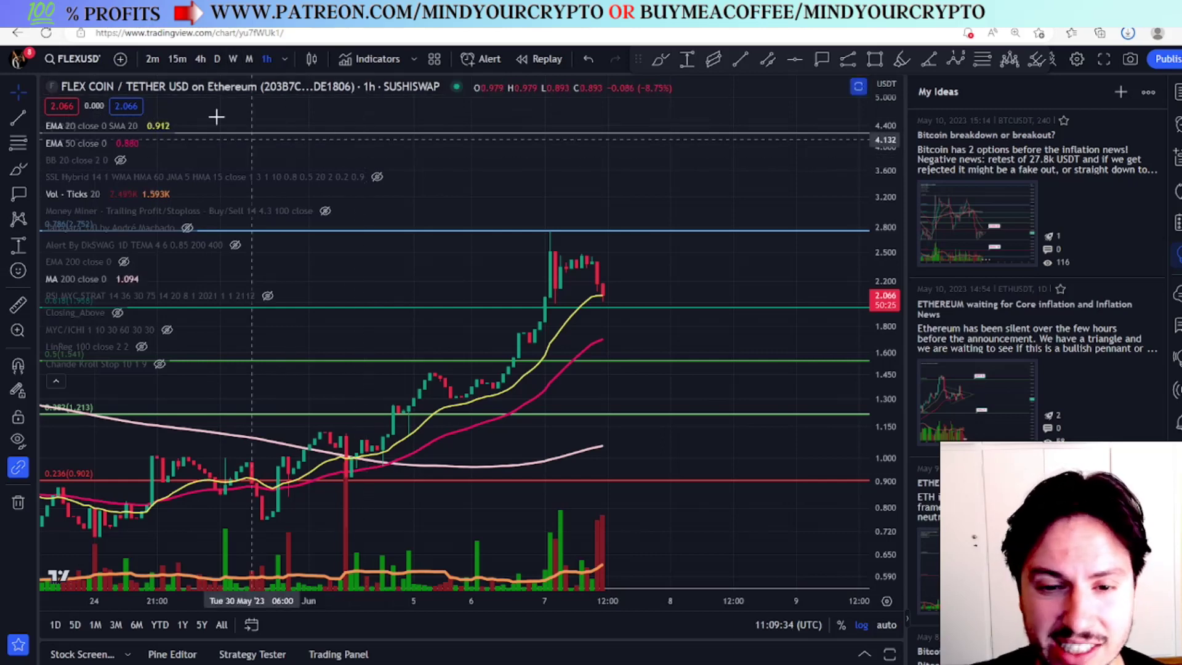
# Switch to the daily chart and measure the price range from the 2 June low up to the latest high.
pyautogui.click(216, 60)
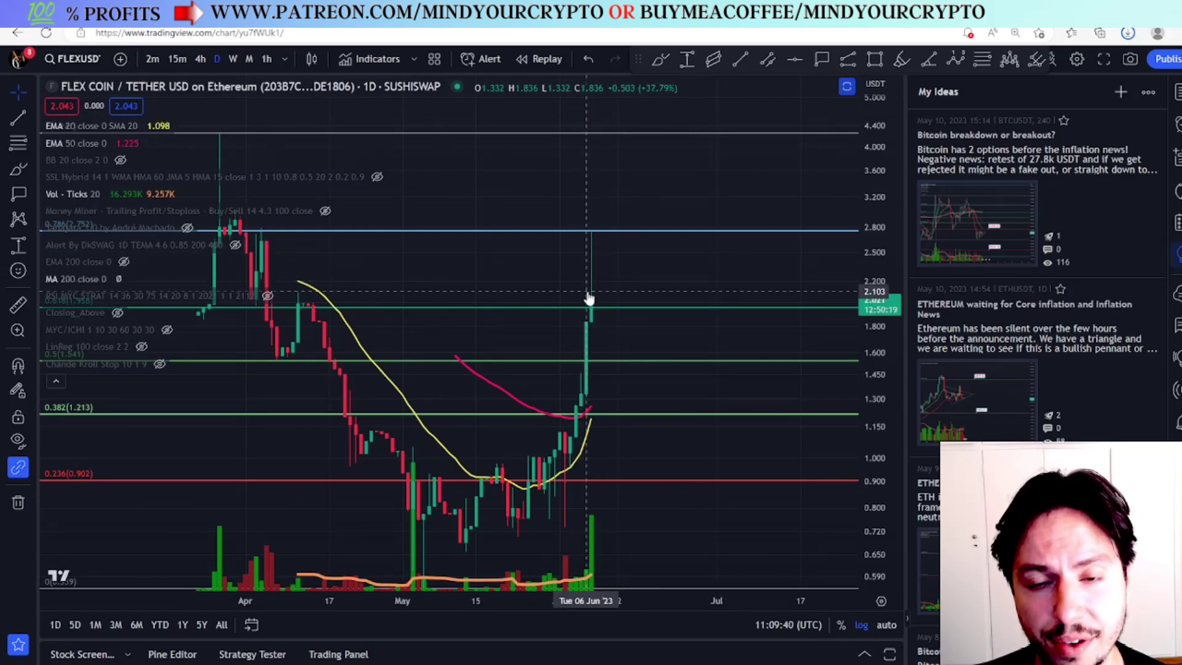
pyautogui.click(686, 60)
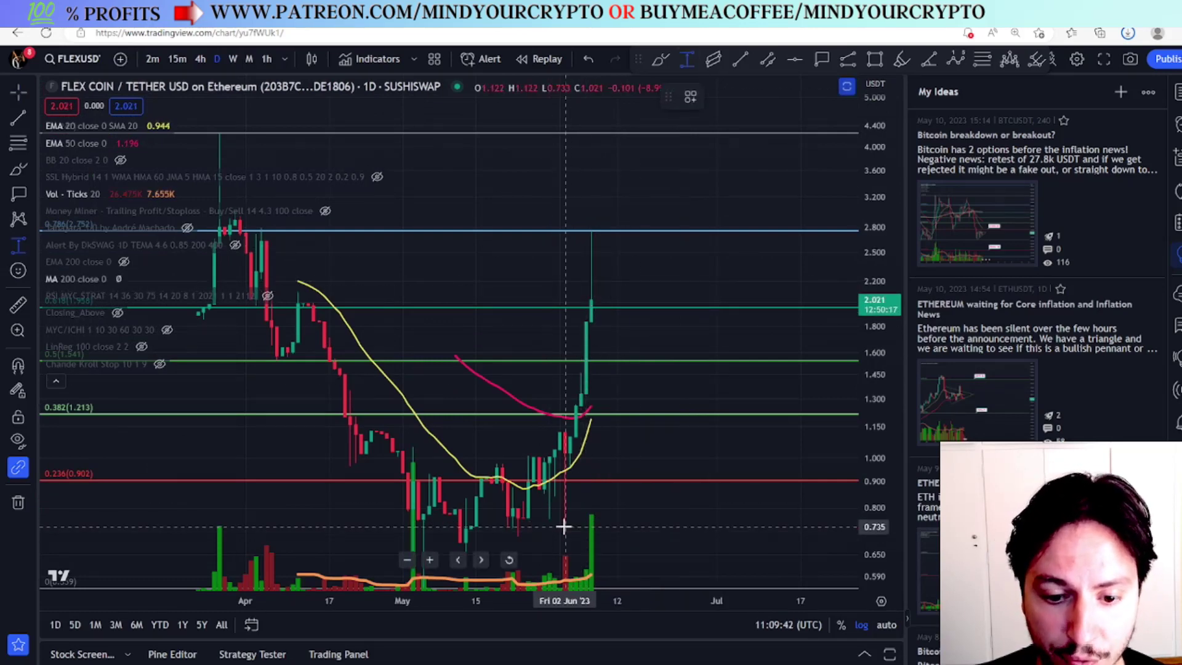
pyautogui.moveTo(564, 527); pyautogui.dragTo(649, 228)
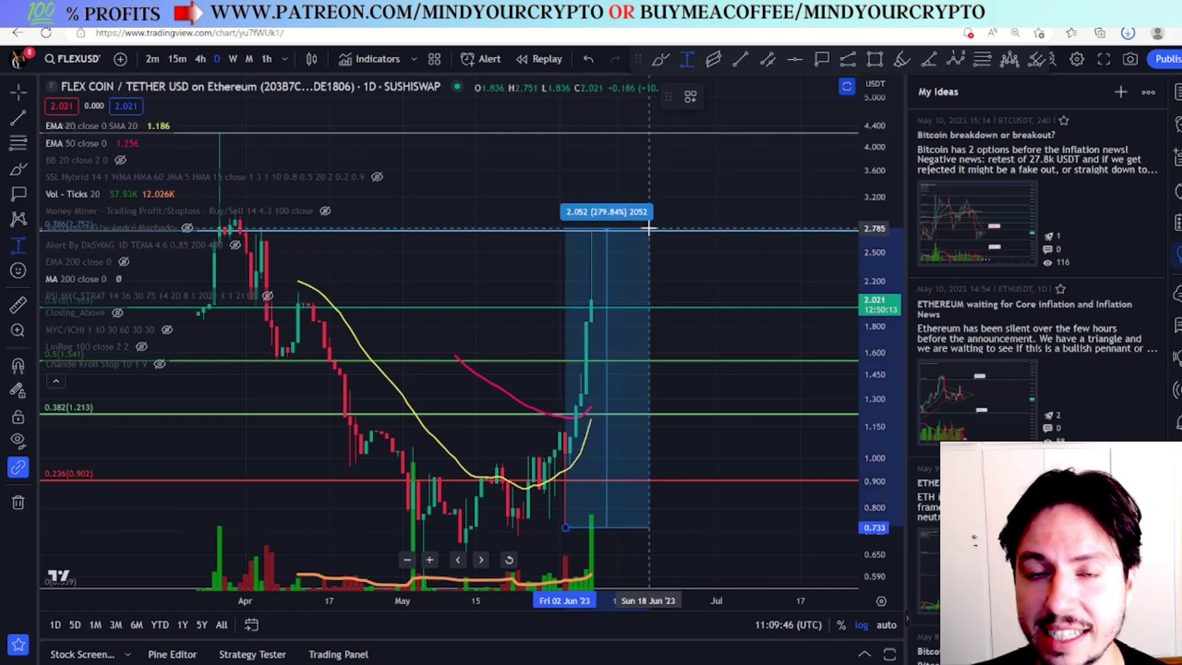
pyautogui.press('Escape')
pyautogui.scroll(3, 570, 218)
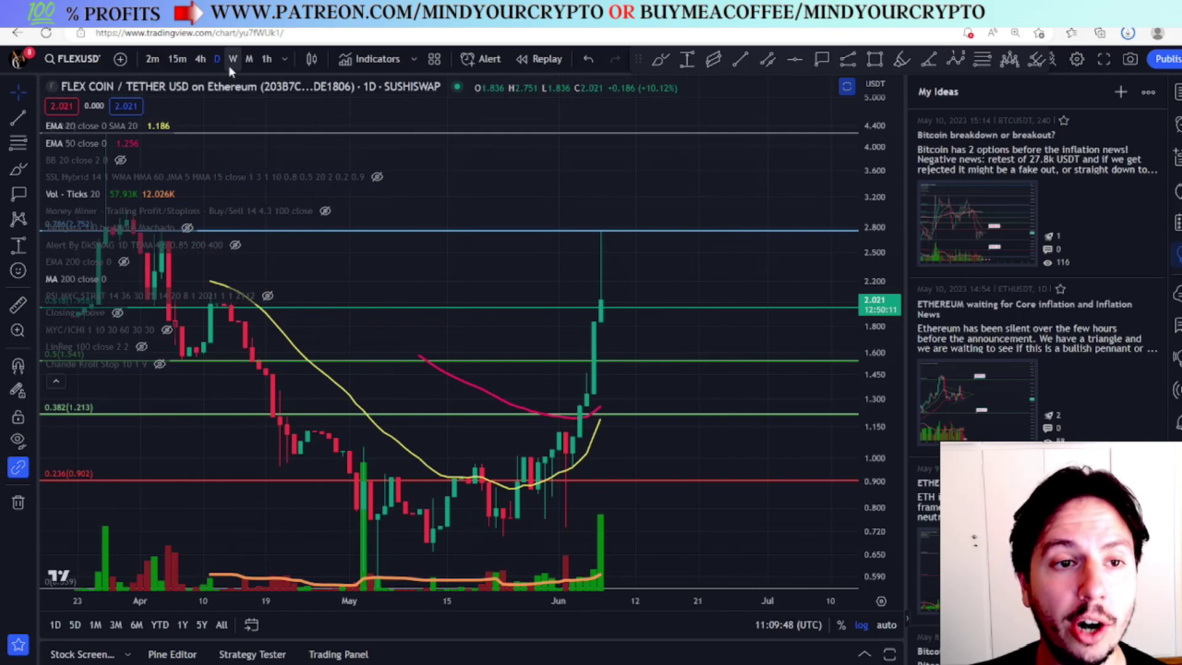
# Switch to the 4-hour chart and place a price label on the 0.786 Fibonacci line at 2.756.
pyautogui.click(203, 60)
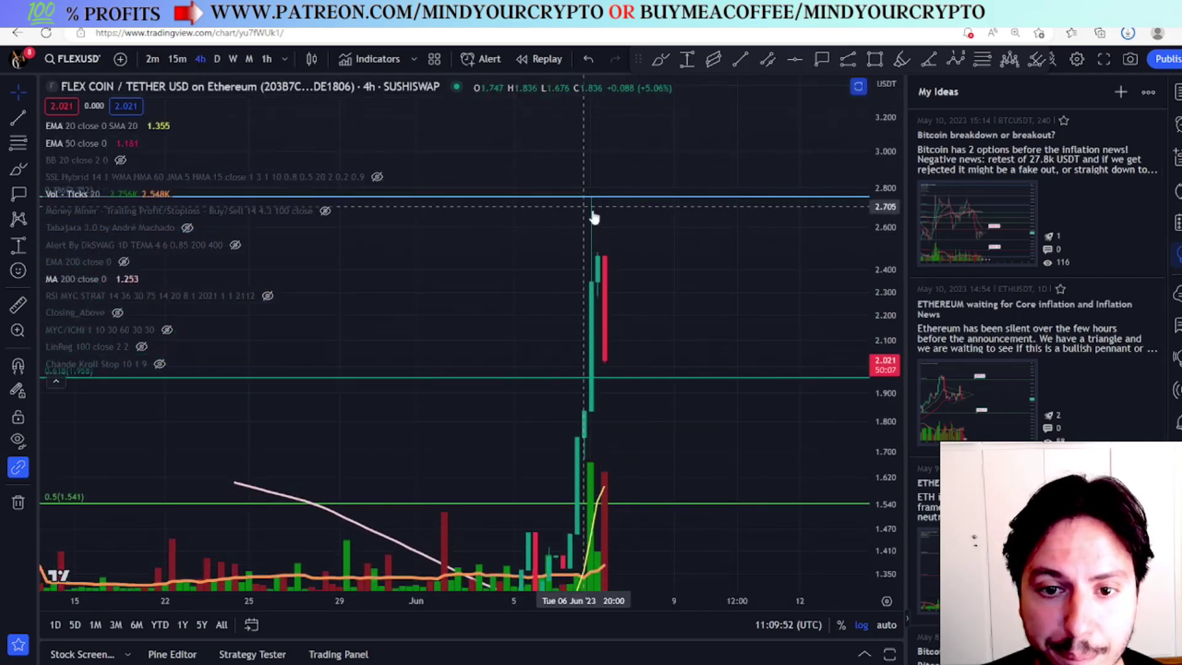
pyautogui.click(826, 61)
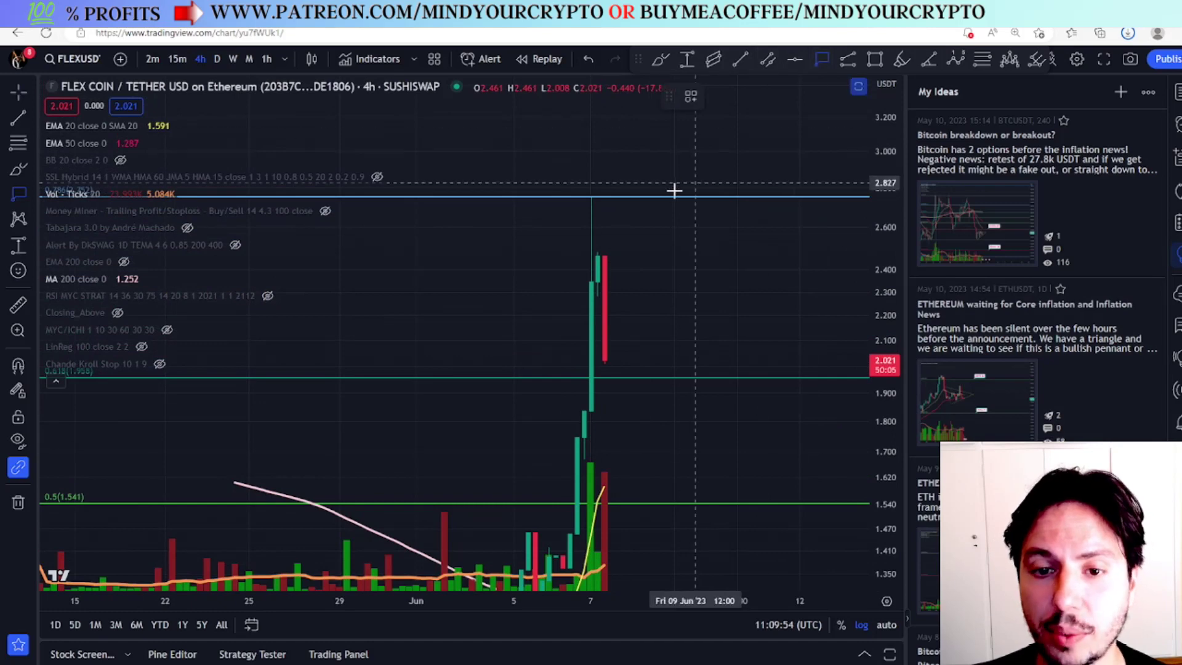
pyautogui.click(674, 197)
pyautogui.scroll(-3, 678, 308)
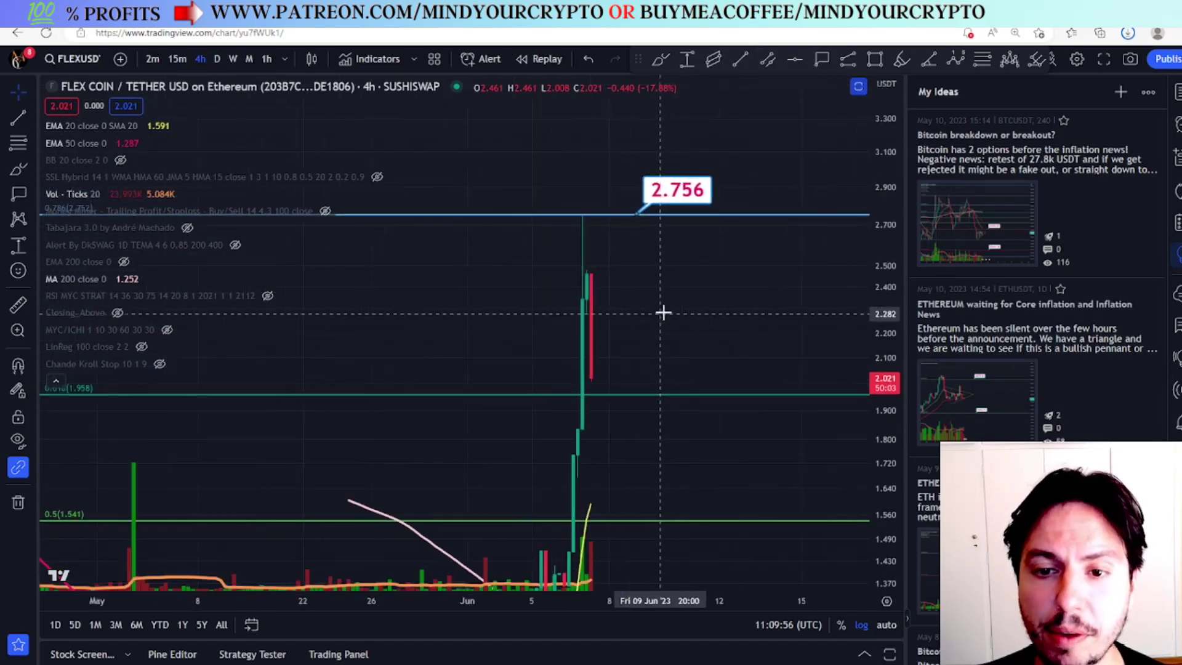
# Copy the 2.756 price label onto the 0.618 Fibonacci line at 1.957.
pyautogui.moveTo(887, 203); pyautogui.dragTo(866, 463)
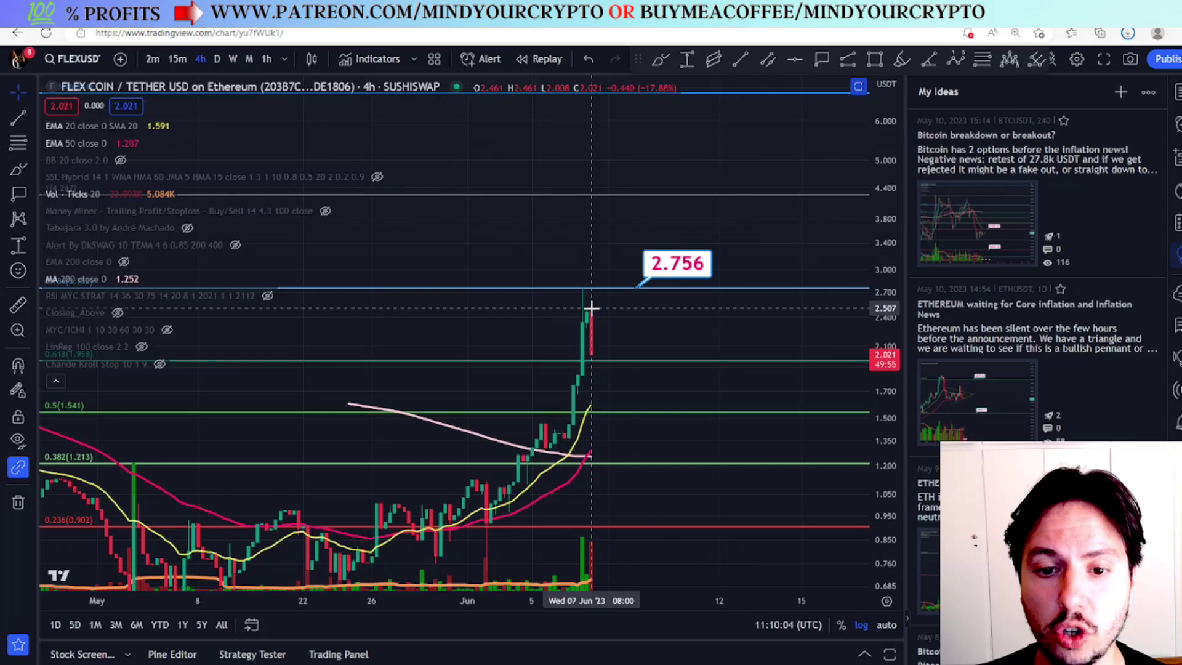
pyautogui.moveTo(889, 360); pyautogui.dragTo(885, 123)
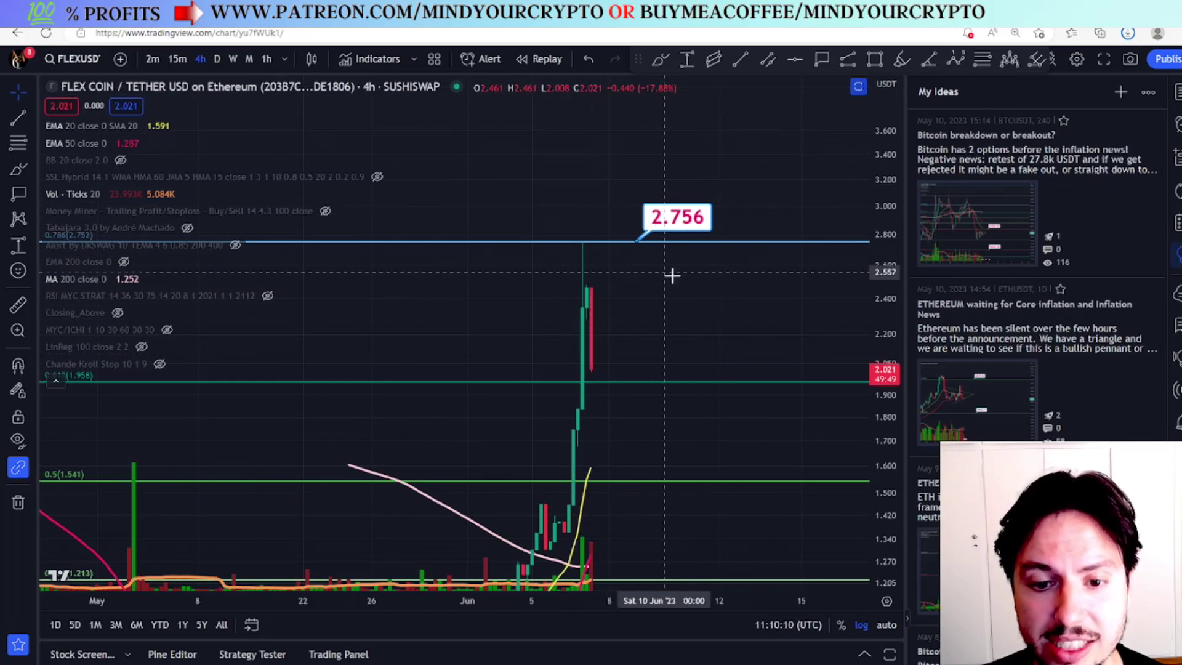
pyautogui.moveTo(678, 219); pyautogui.dragTo(687, 370)
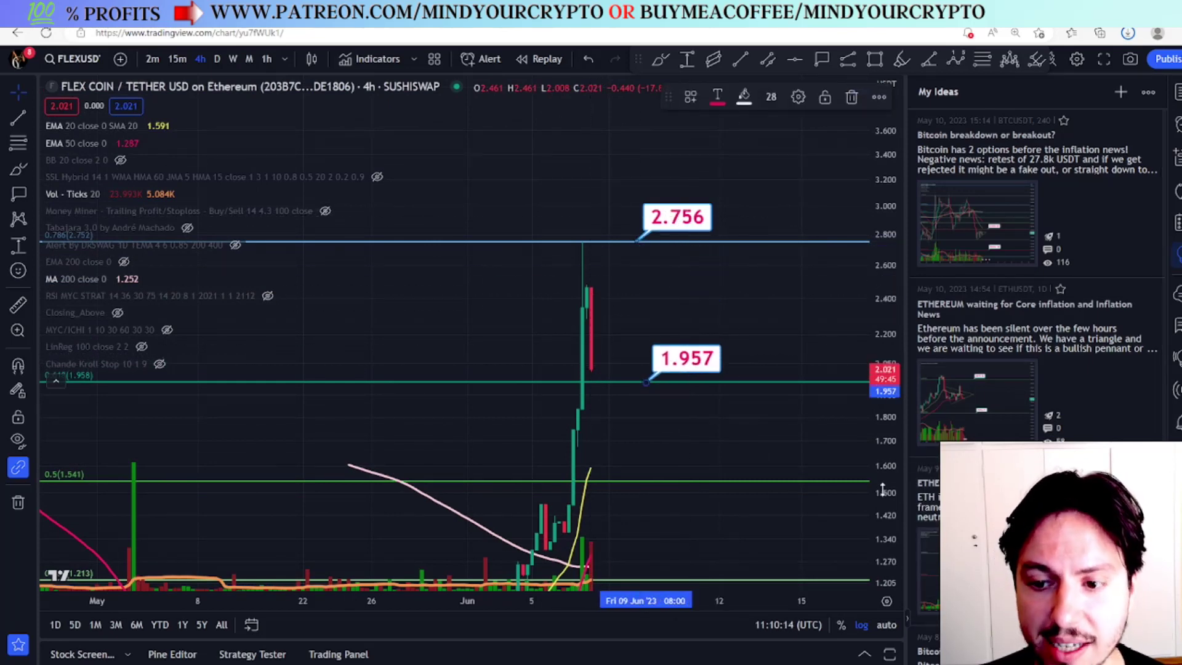
pyautogui.moveTo(882, 490); pyautogui.dragTo(881, 335)
pyautogui.moveTo(763, 326); pyautogui.dragTo(751, 257)
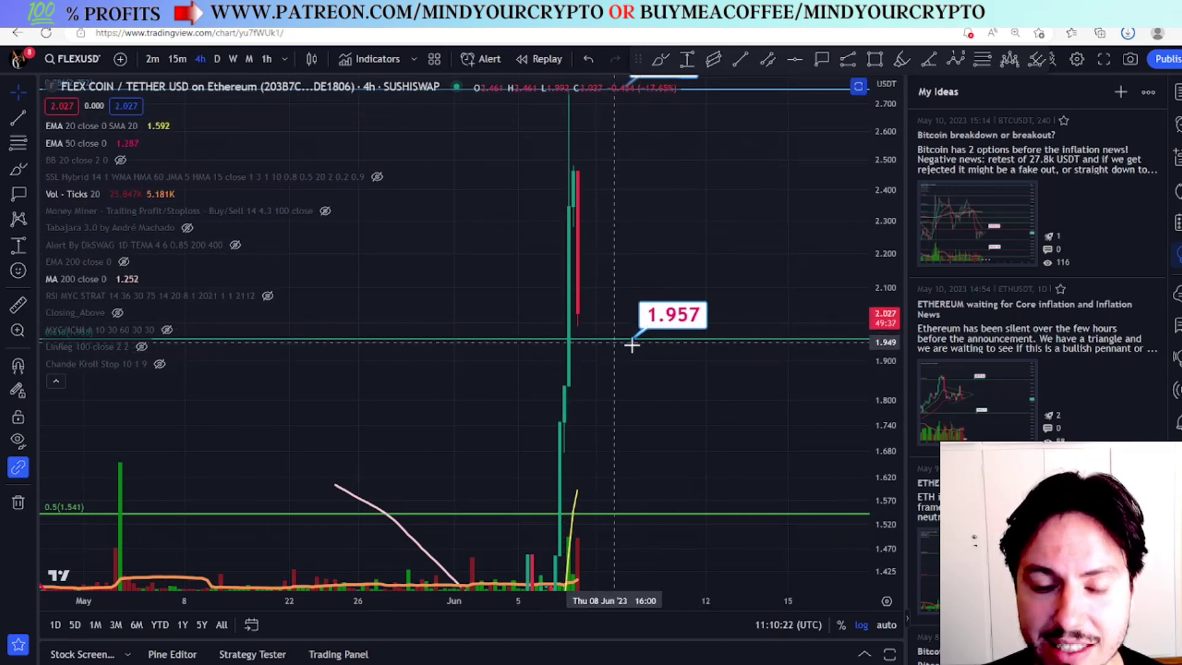
# Brush a circle and small wave around the 1.957 level, followed by a path dropping toward the 0.5 Fibonacci line.
pyautogui.click(659, 59)
pyautogui.moveTo(626, 332)
pyautogui.mouseDown()
pyautogui.moveTo(634, 343)
pyautogui.moveTo(604, 369)
pyautogui.mouseUp()
pyautogui.moveTo(579, 317)
pyautogui.mouseDown()
pyautogui.moveTo(582, 333)
pyautogui.moveTo(618, 342)
pyautogui.moveTo(627, 374)
pyautogui.mouseUp()
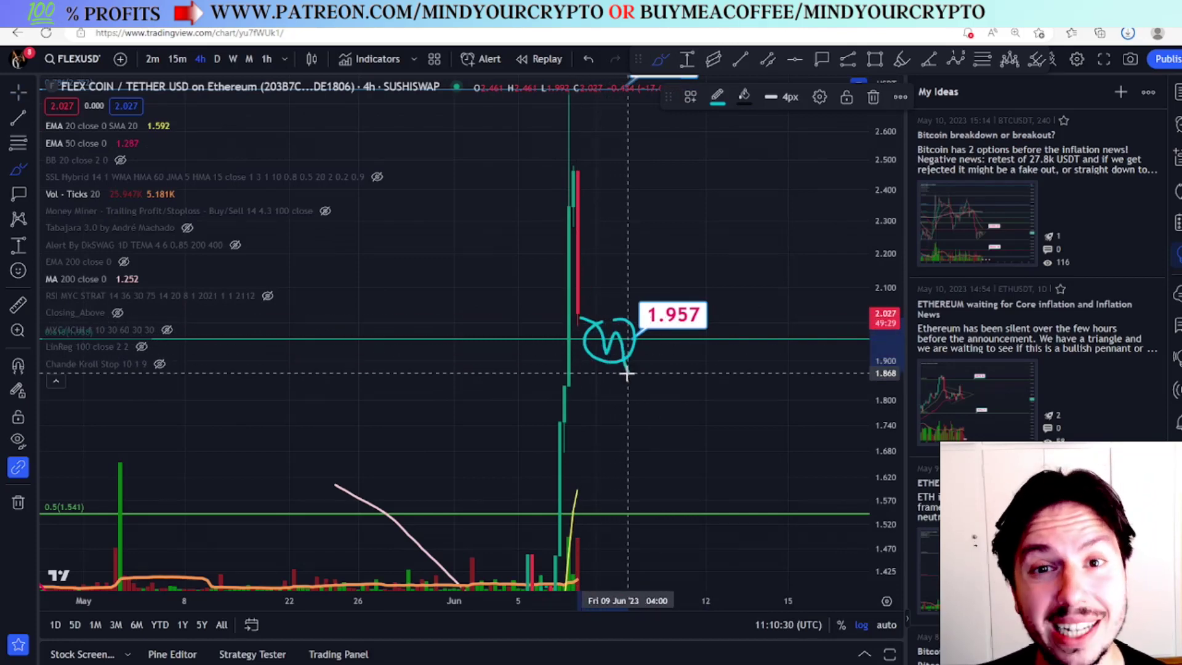
pyautogui.moveTo(627, 374)
pyautogui.mouseDown()
pyautogui.moveTo(666, 438)
pyautogui.moveTo(670, 474)
pyautogui.mouseUp()
pyautogui.moveTo(752, 420); pyautogui.dragTo(734, 353)
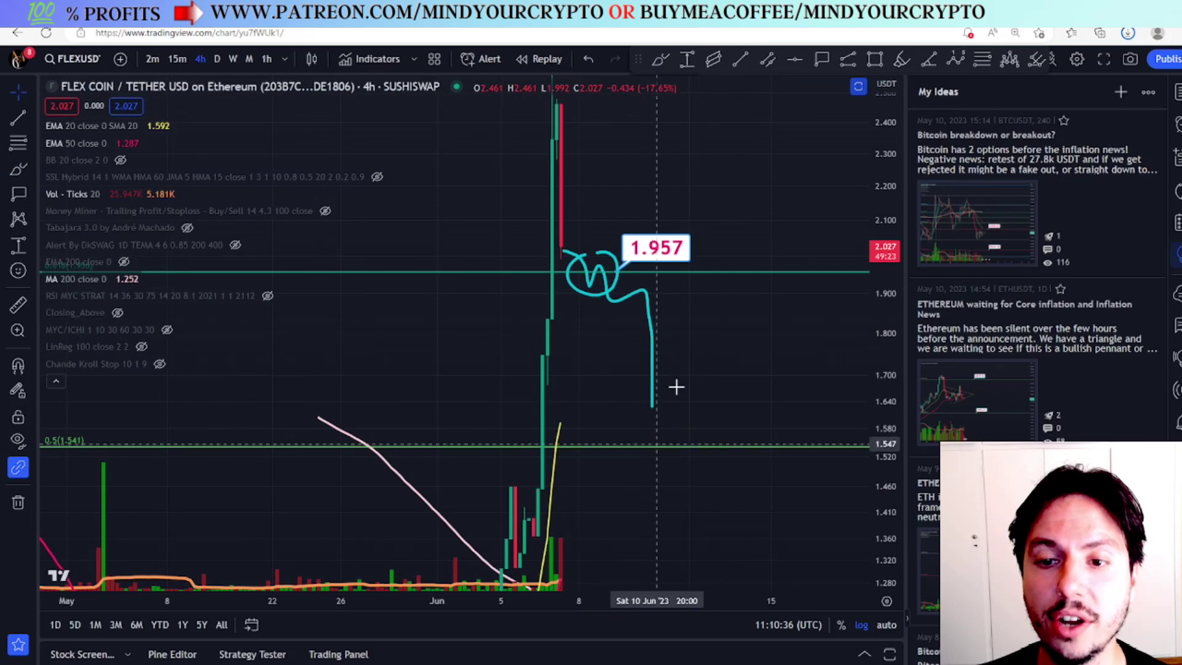
# Place price labels on the 0.5 Fibonacci line at 1.541 and just above it at 1.624.
pyautogui.click(823, 68)
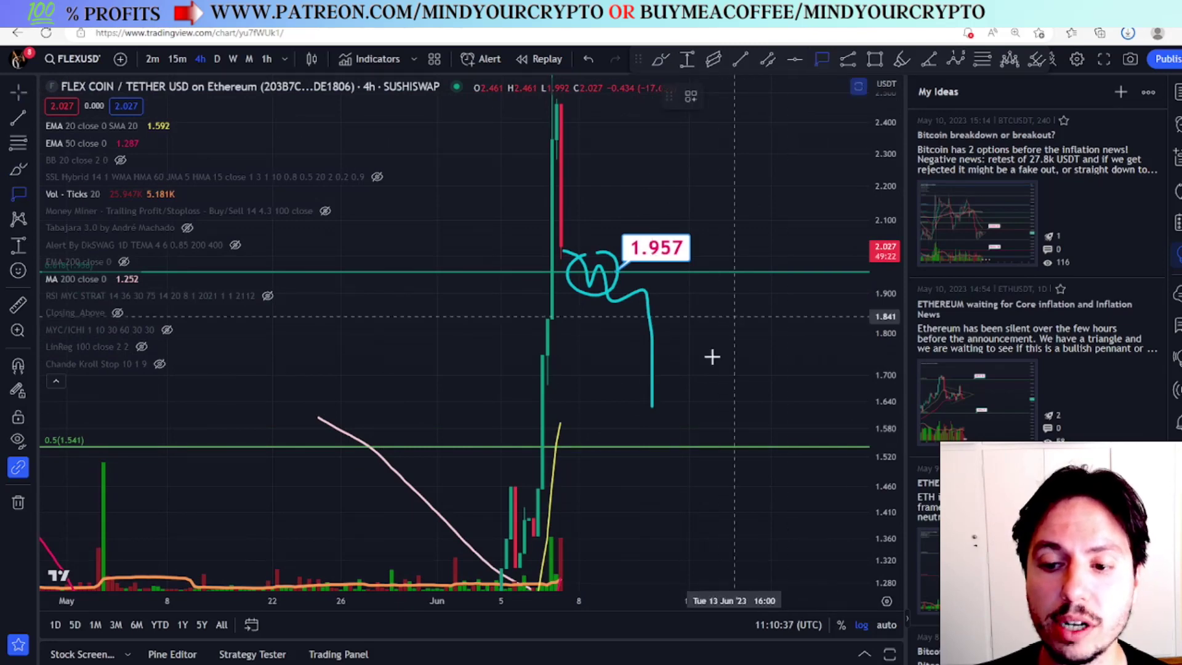
pyautogui.click(667, 446)
pyautogui.click(677, 408)
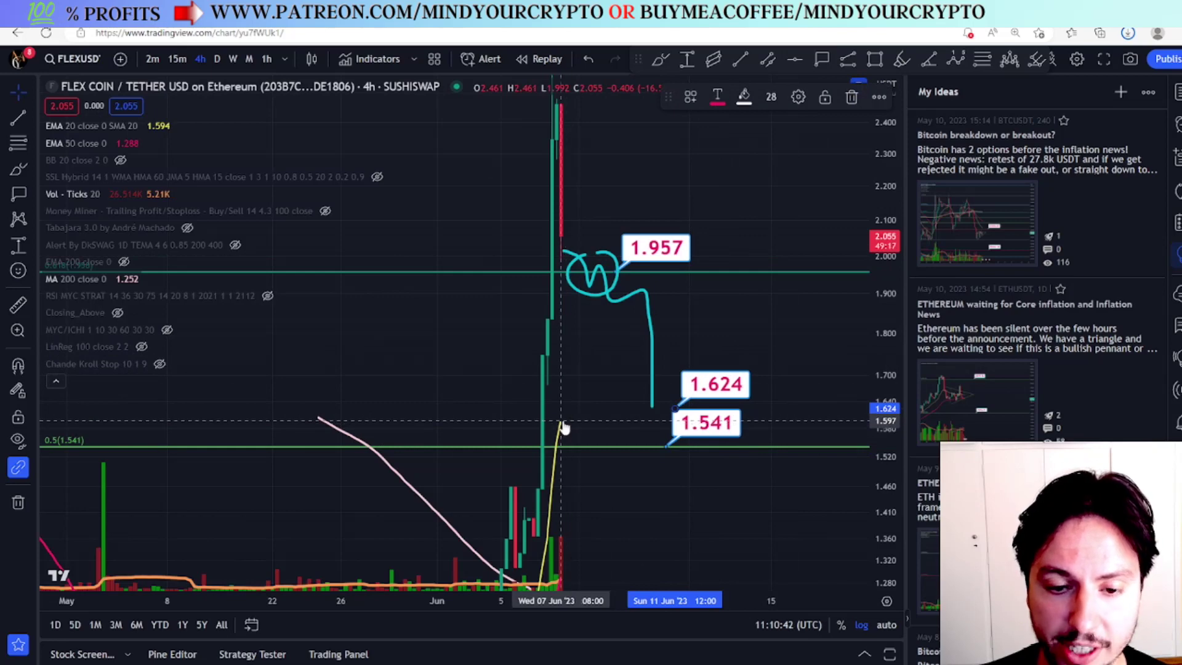
# Draw a horizontal line through the chart at the 1.624 label.
pyautogui.moveTo(565, 429); pyautogui.dragTo(574, 378)
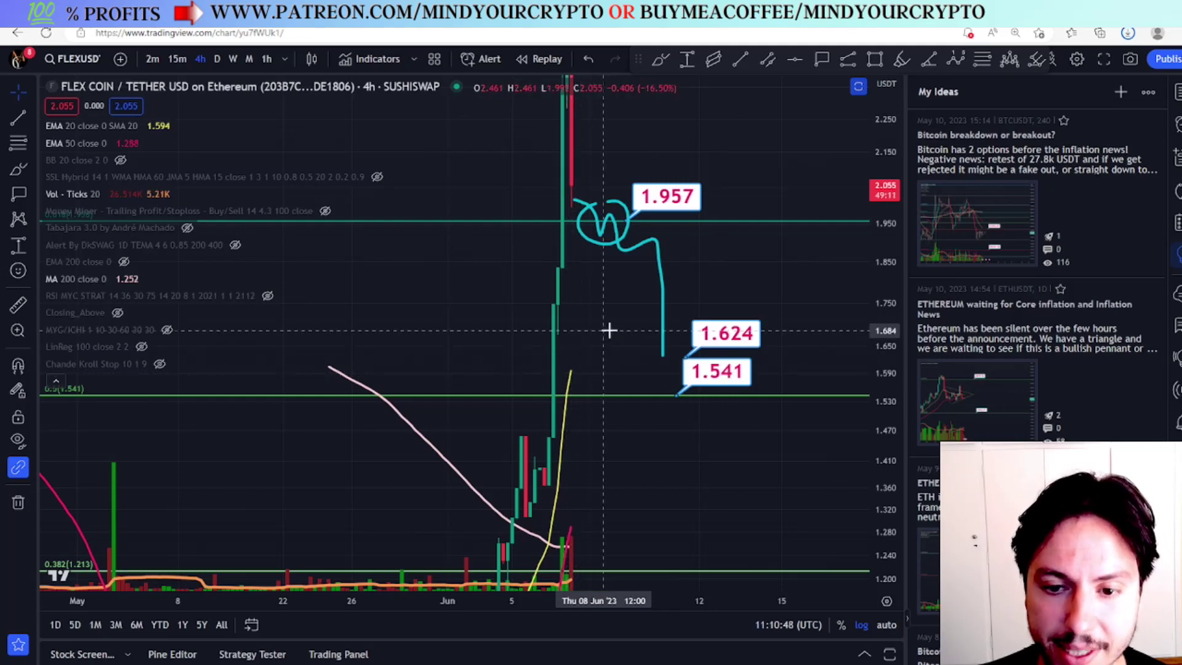
pyautogui.moveTo(887, 454); pyautogui.dragTo(887, 216)
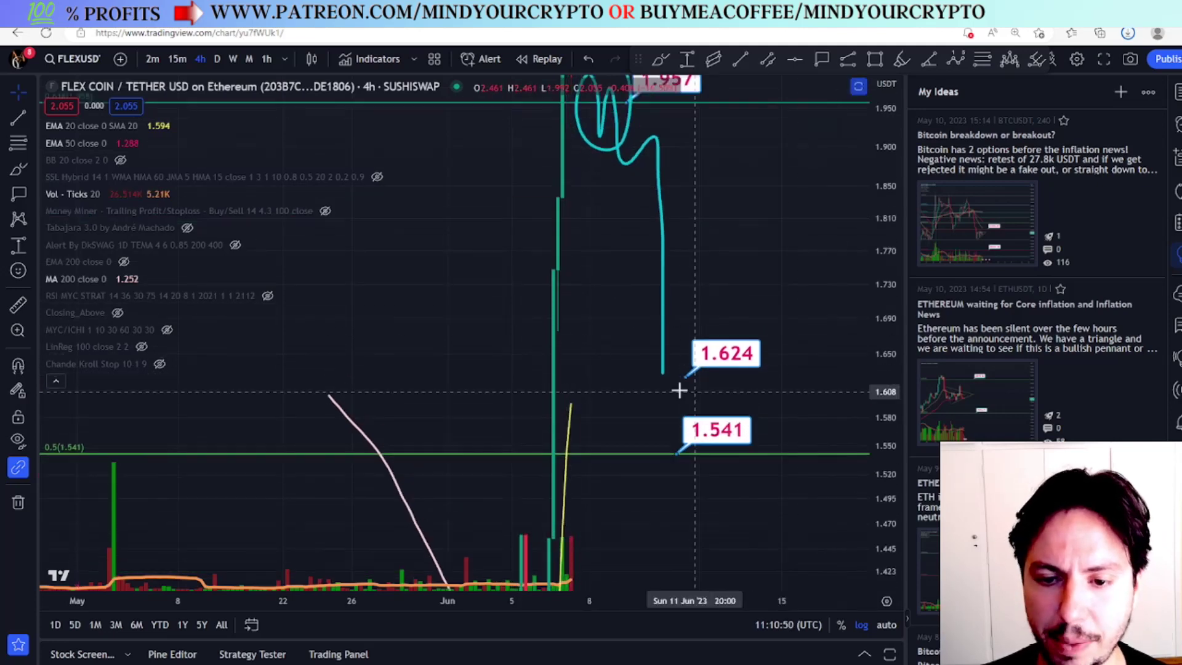
pyautogui.click(795, 59)
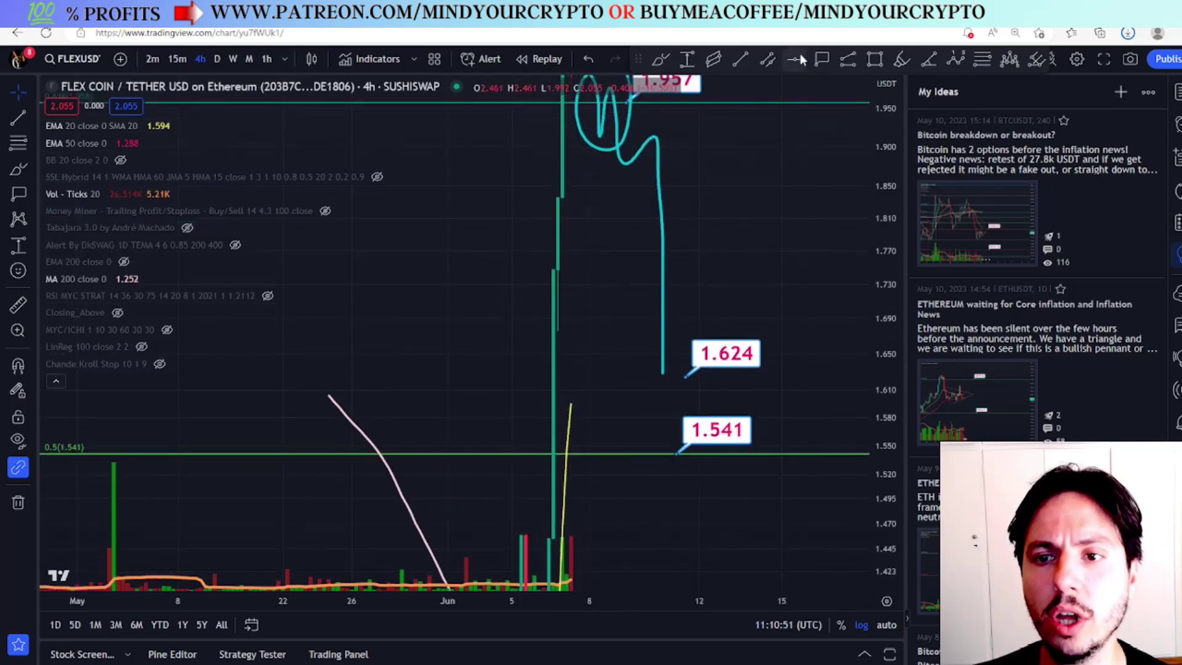
pyautogui.click(713, 377)
# Delete the brush strokes around the 1.957 level, including the downward path.
pyautogui.moveTo(786, 245); pyautogui.dragTo(769, 423)
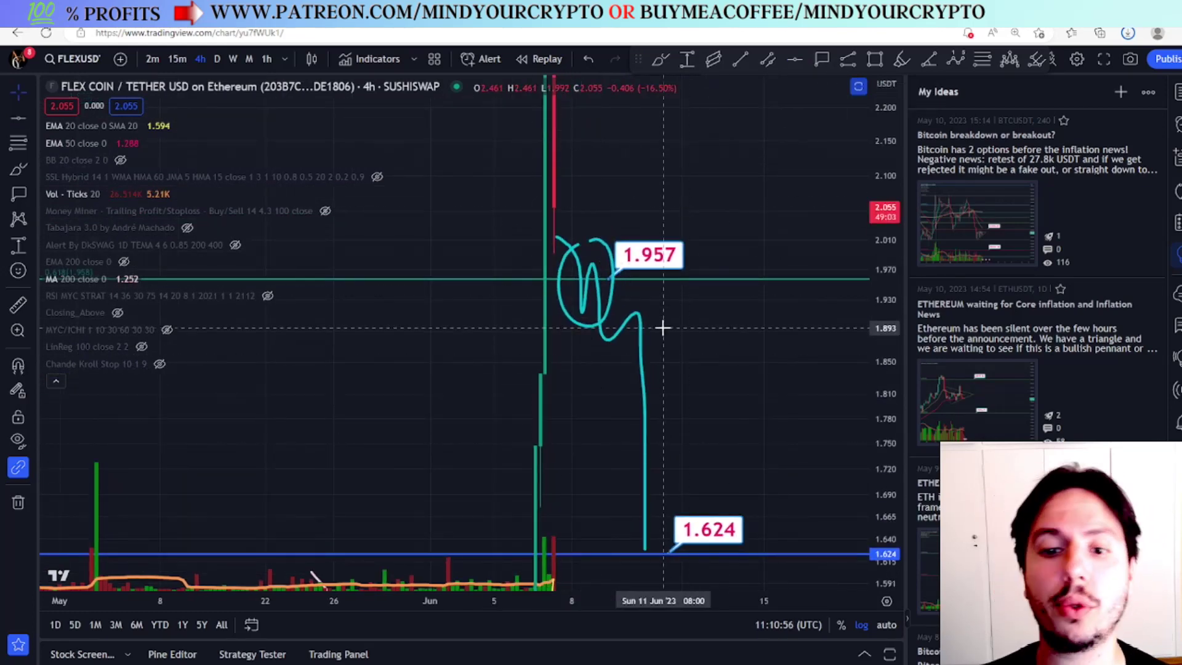
pyautogui.click(641, 326)
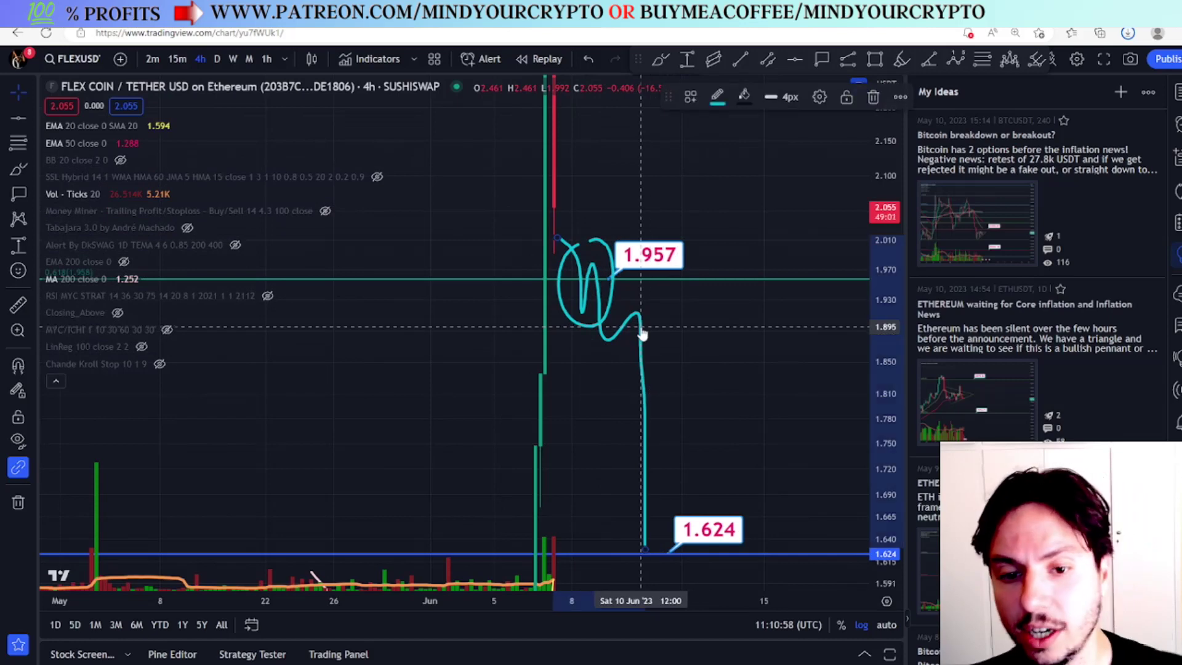
pyautogui.press('Delete')
pyautogui.click(614, 294)
pyautogui.press('Delete')
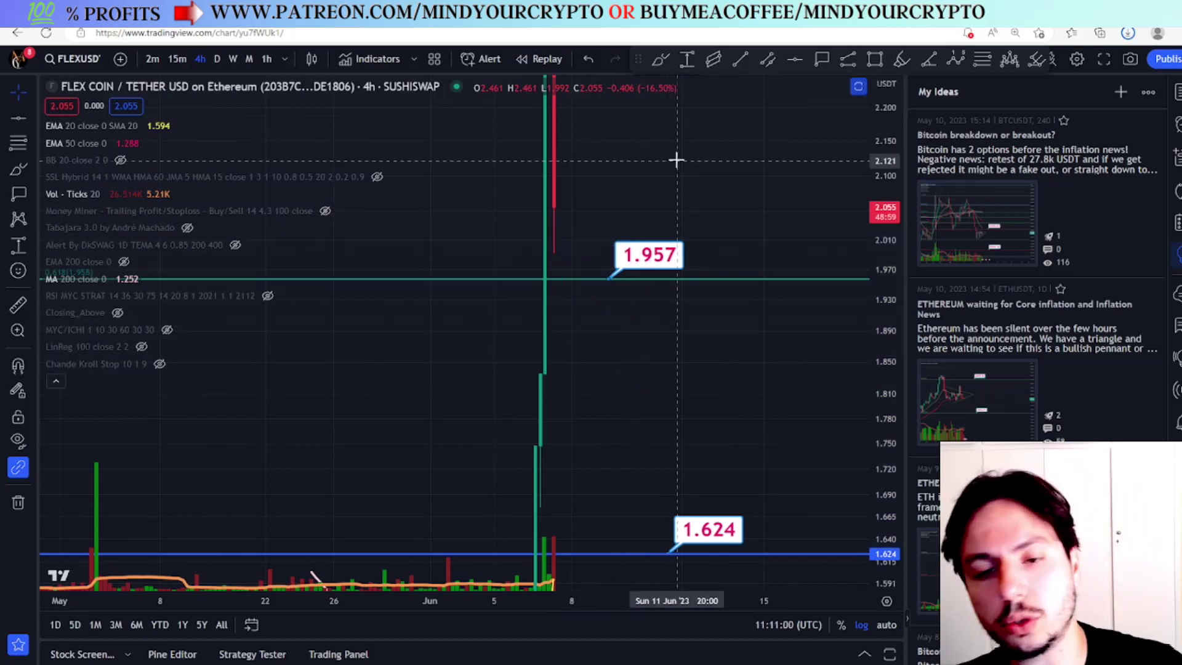
# Brush a zigzag price path between 1.957 and 2.756 that breaks out to about 3.000, and delete it.
pyautogui.moveTo(675, 176); pyautogui.dragTo(696, 348)
pyautogui.moveTo(884, 277); pyautogui.dragTo(879, 443)
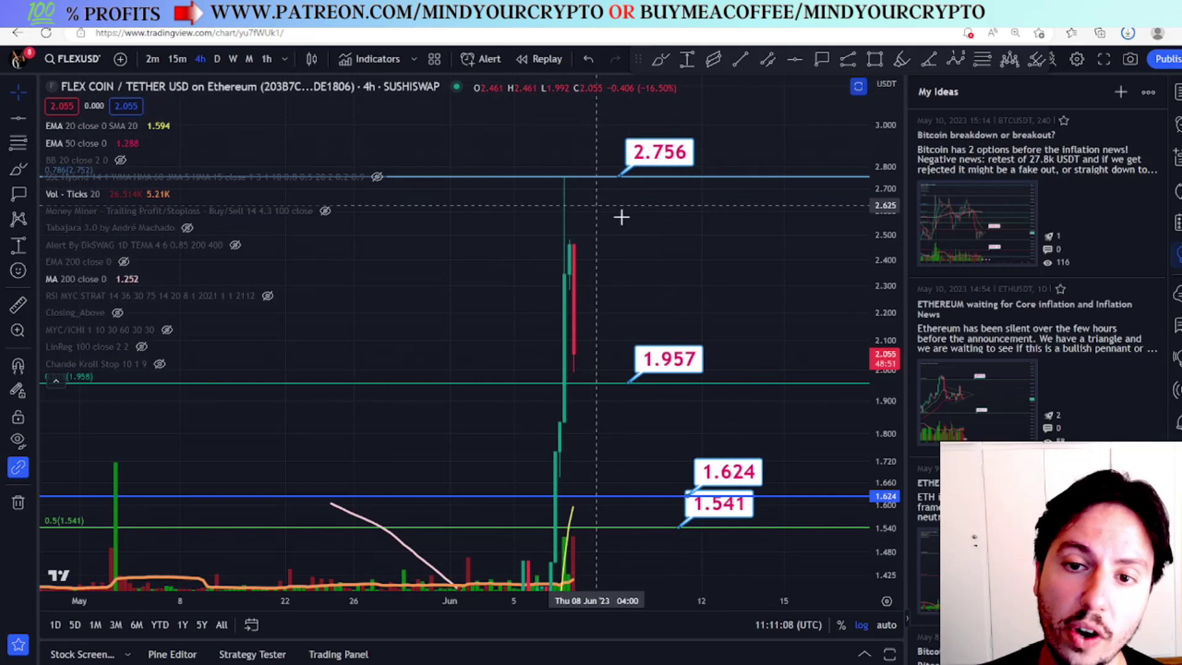
pyautogui.click(660, 59)
pyautogui.moveTo(570, 338)
pyautogui.mouseDown()
pyautogui.moveTo(612, 351)
pyautogui.moveTo(649, 308)
pyautogui.moveTo(666, 382)
pyautogui.moveTo(707, 206)
pyautogui.moveTo(747, 371)
pyautogui.moveTo(777, 183)
pyautogui.moveTo(791, 388)
pyautogui.moveTo(807, 120)
pyautogui.mouseUp()
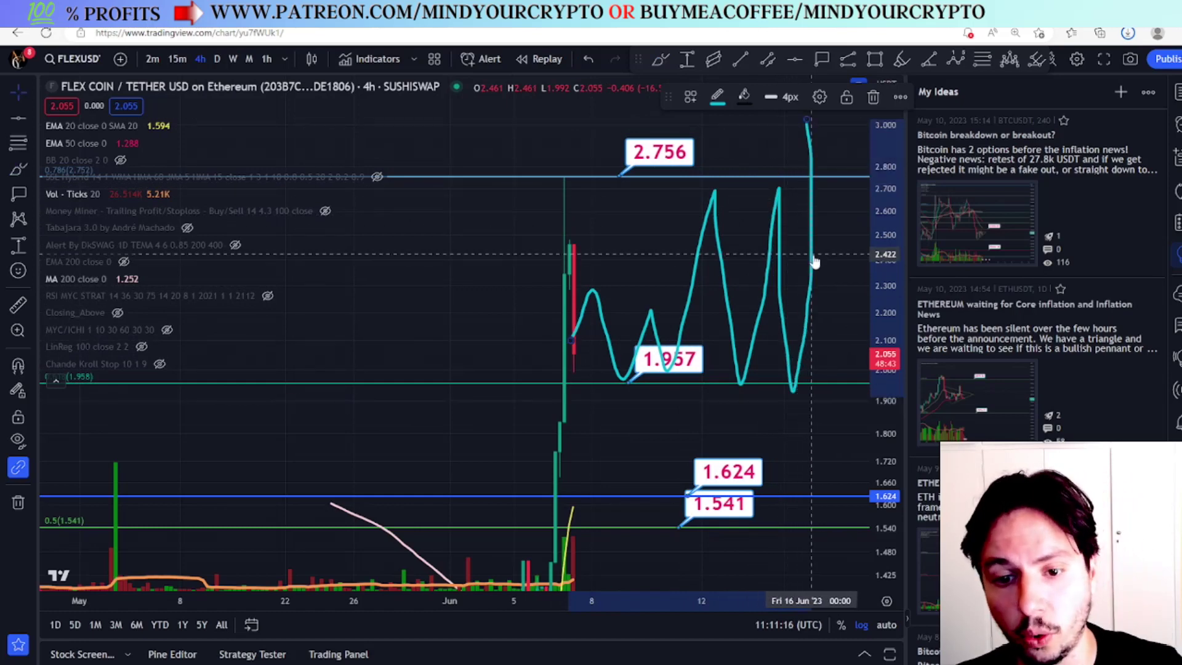
pyautogui.press('Delete')
# Switch to the daily chart and maximize the RSI pane.
pyautogui.moveTo(630, 266); pyautogui.dragTo(601, 197)
pyautogui.scroll(-4, 616, 204)
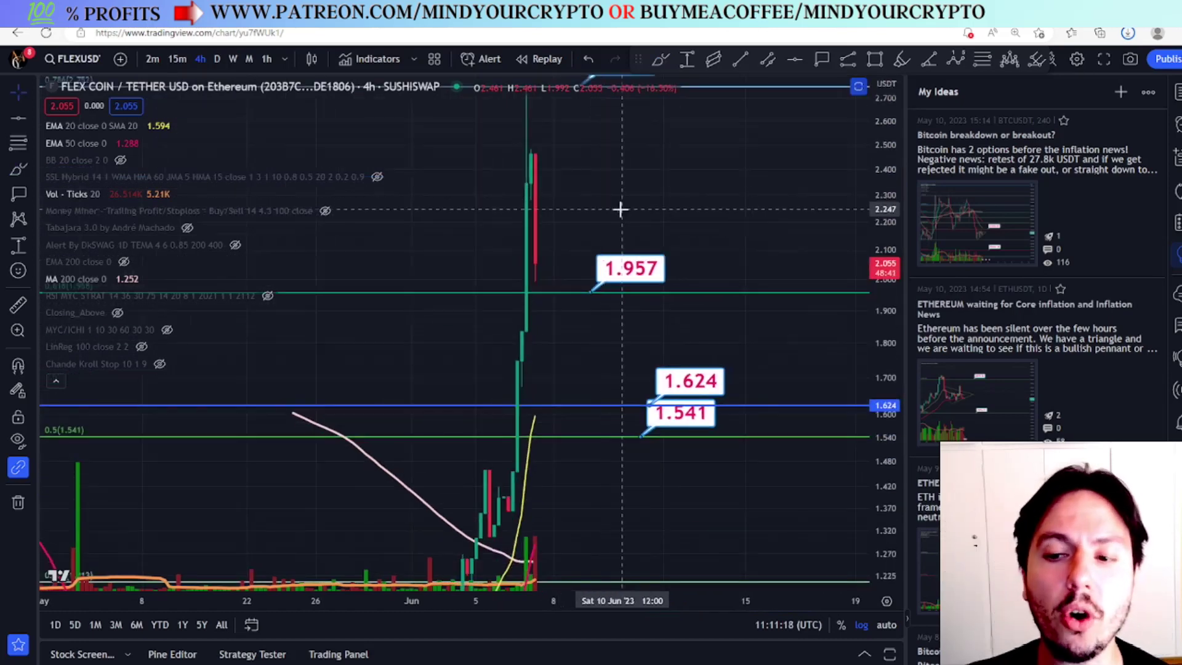
pyautogui.click(219, 58)
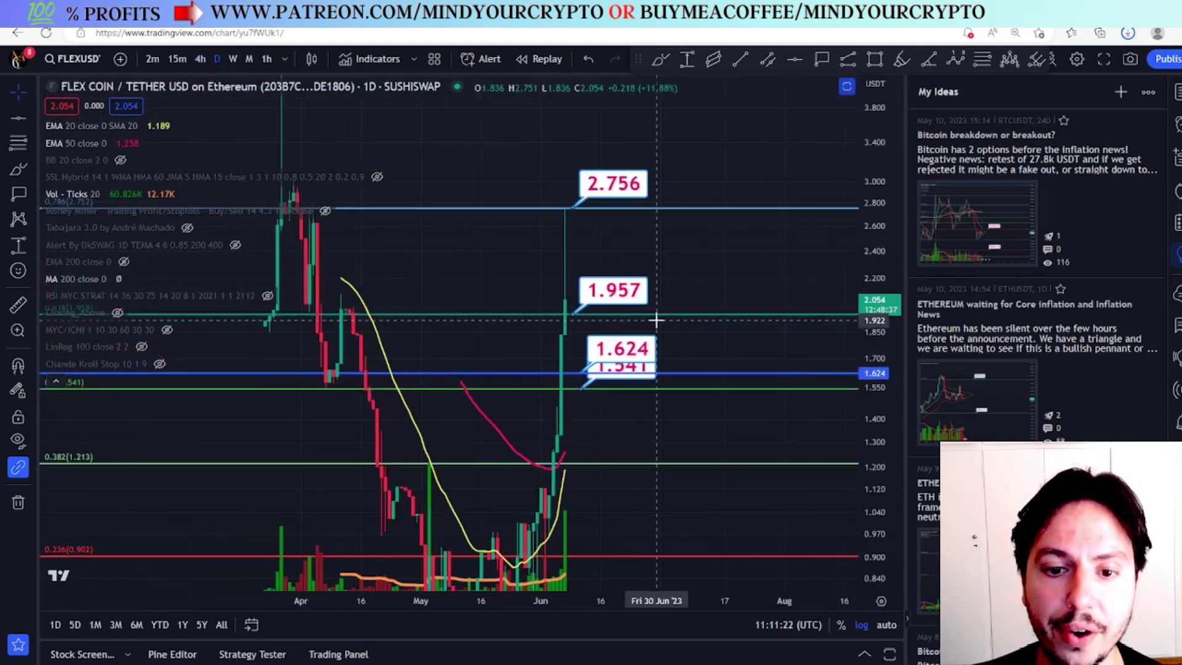
pyautogui.doubleClick(613, 315)
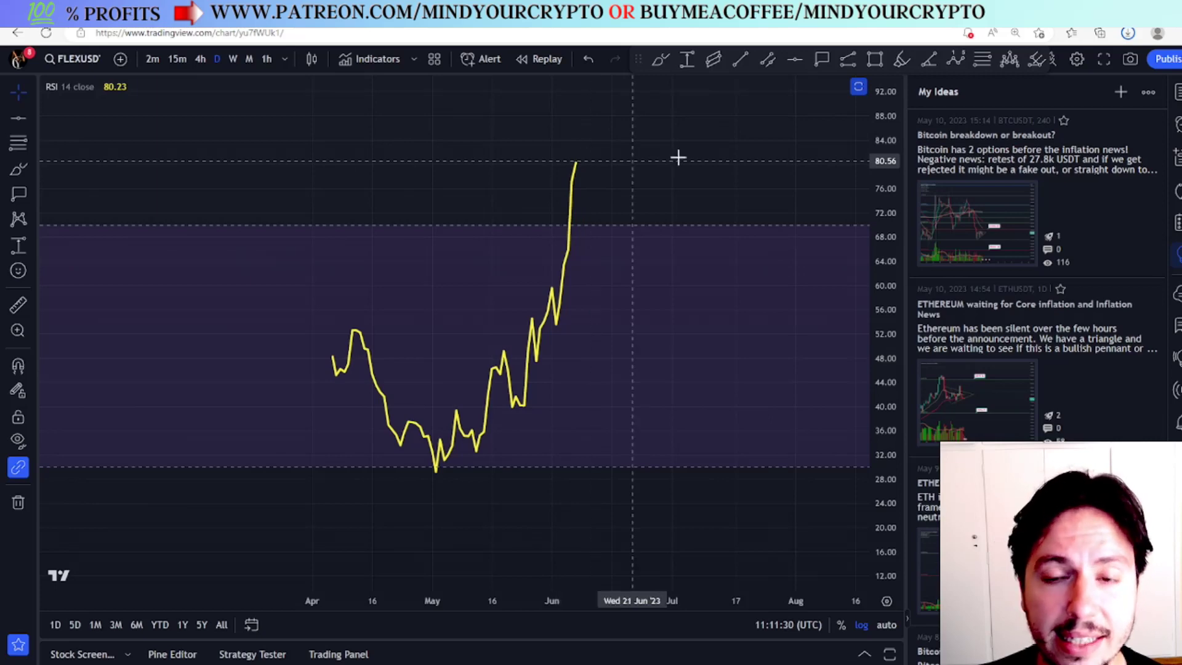
# Brush a short upward continuation at the end of the RSI line and undo it.
pyautogui.click(661, 59)
pyautogui.moveTo(577, 160); pyautogui.dragTo(607, 124)
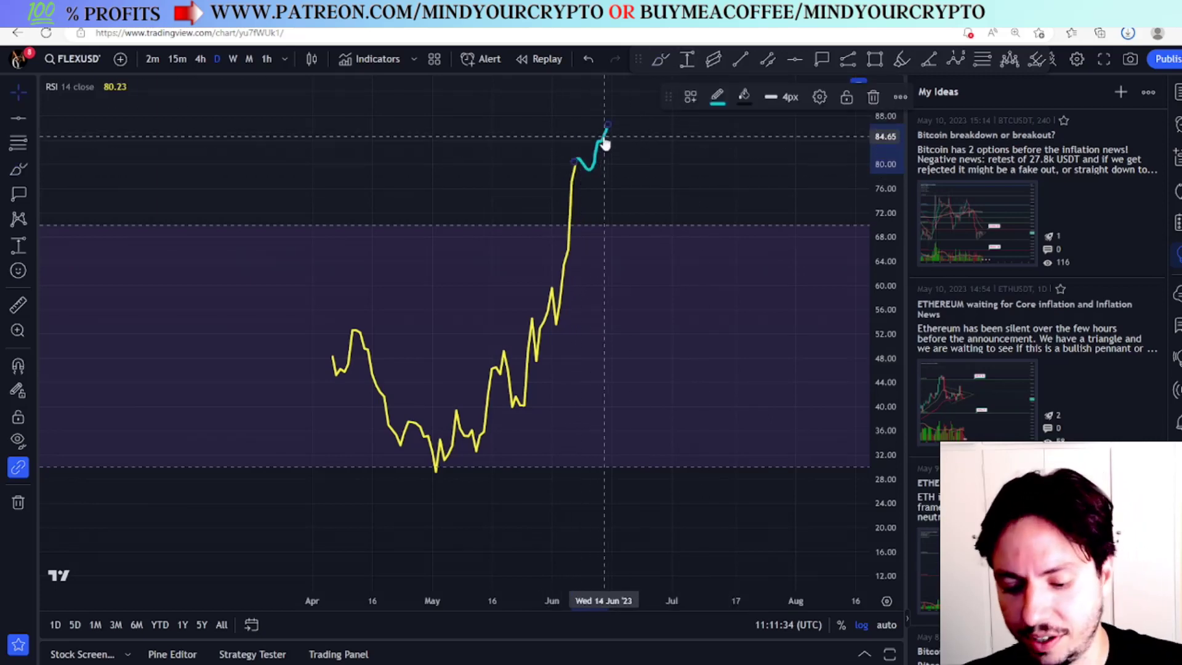
pyautogui.hotkey('ctrl', 'z')
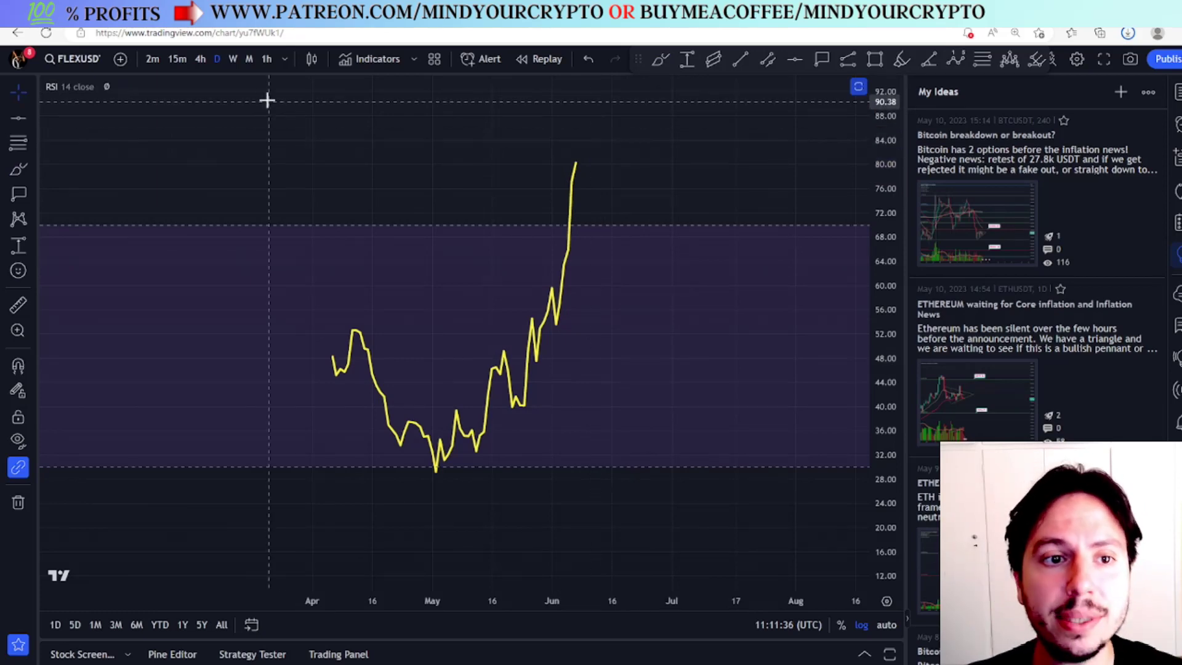
# Examine the RSI on the weekly, daily and 4-hour timeframes, and return to the maximized 4-hour price chart.
pyautogui.click(234, 61)
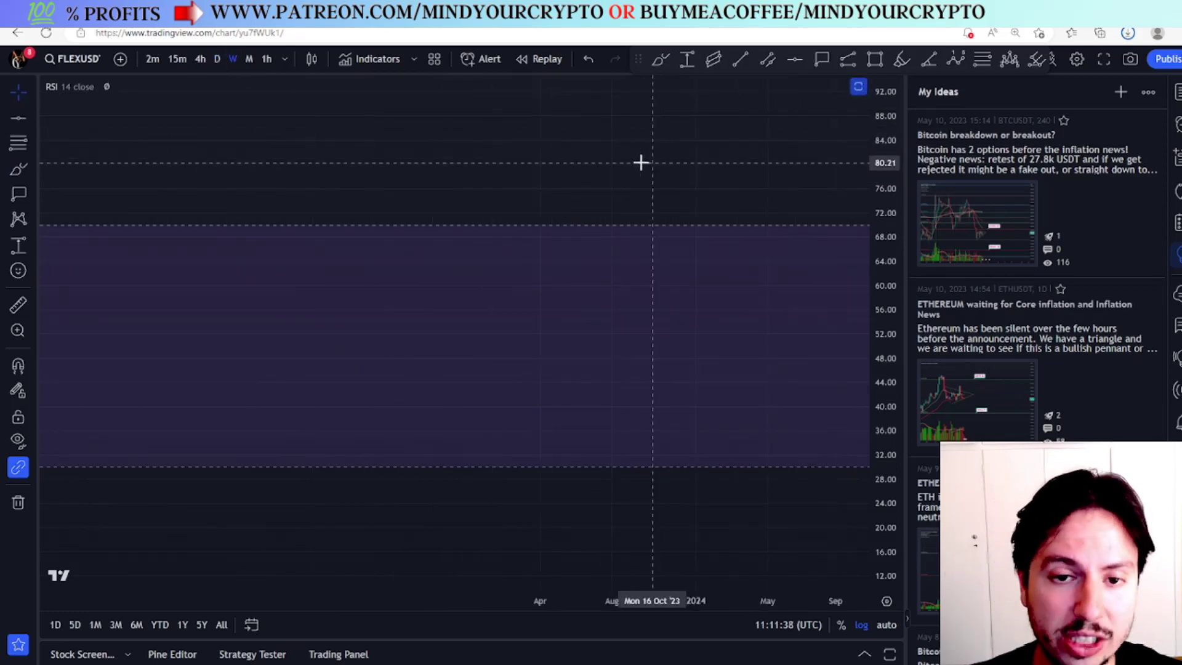
pyautogui.click(218, 63)
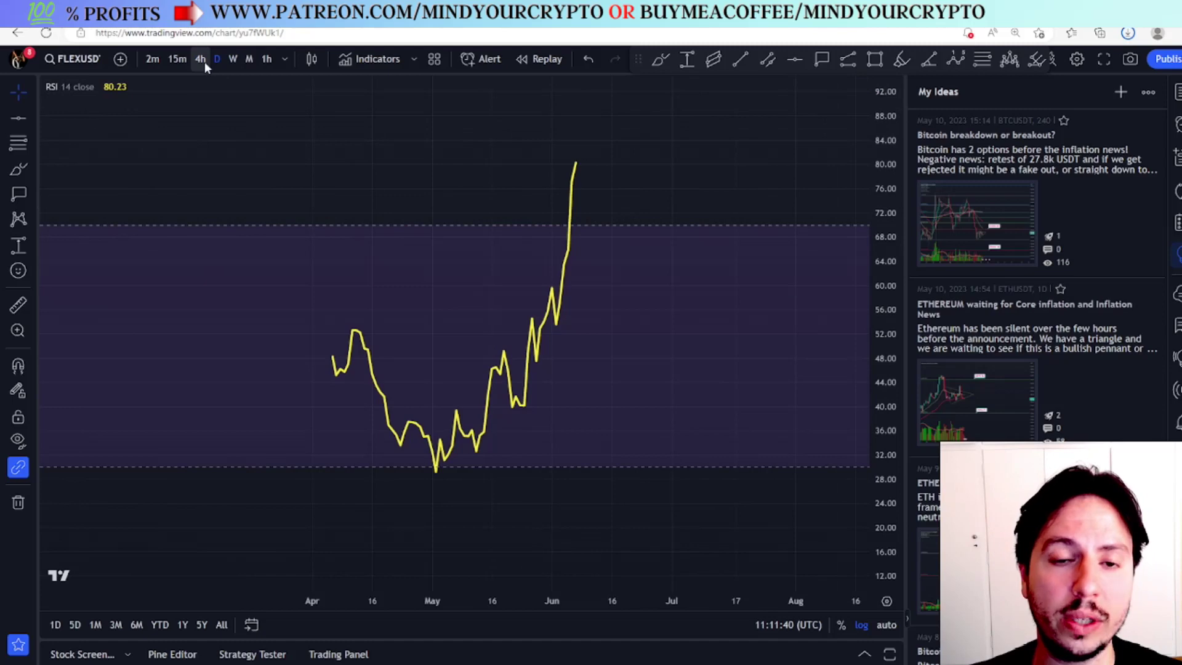
pyautogui.click(203, 61)
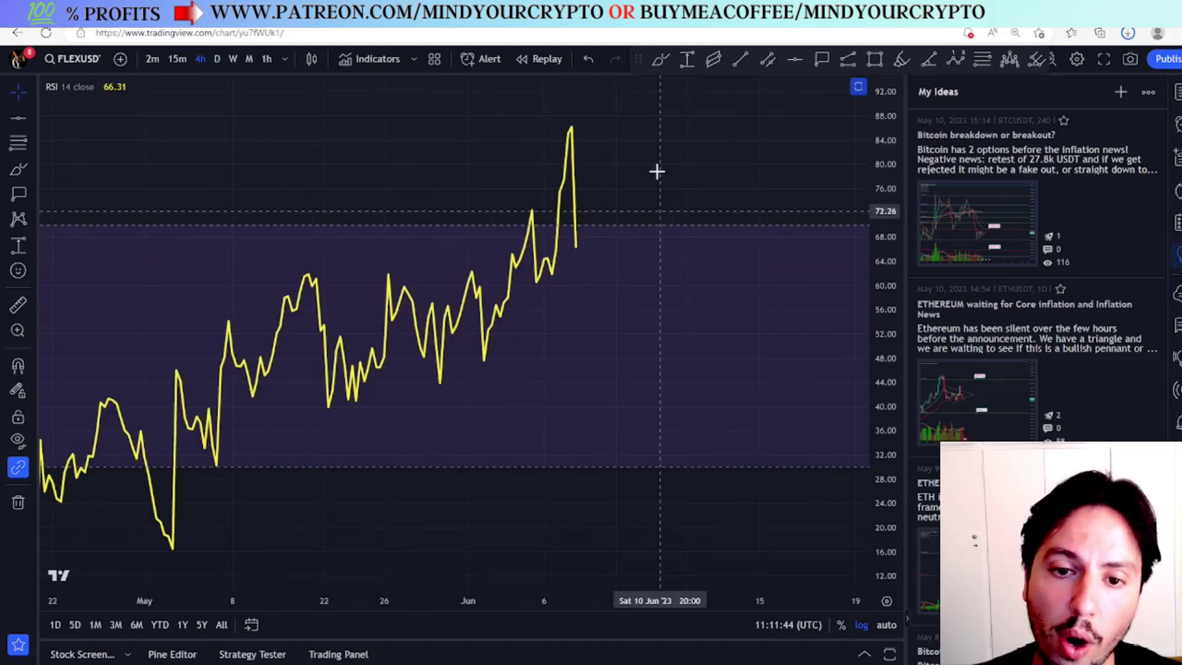
pyautogui.doubleClick(644, 152)
pyautogui.doubleClick(593, 213)
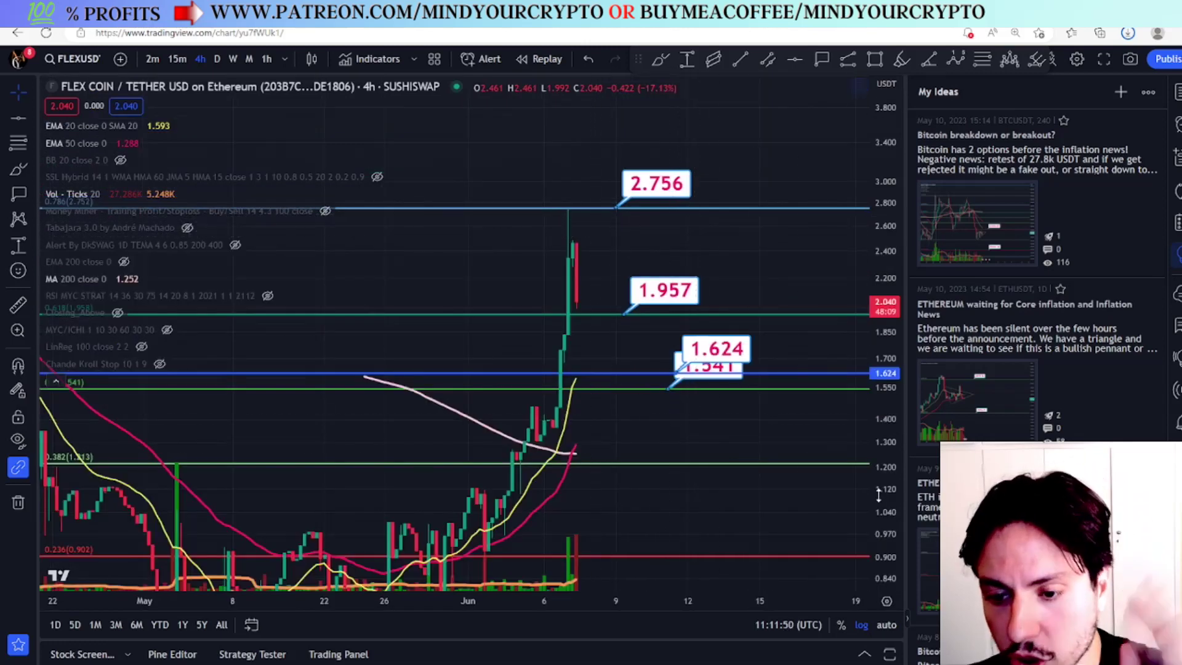
# Brush circles around the 1.957 and 2.756 levels and a path falling from the current price to the 1.624 line.
pyautogui.moveTo(885, 462); pyautogui.dragTo(885, 259)
pyautogui.scroll(-3, 800, 345)
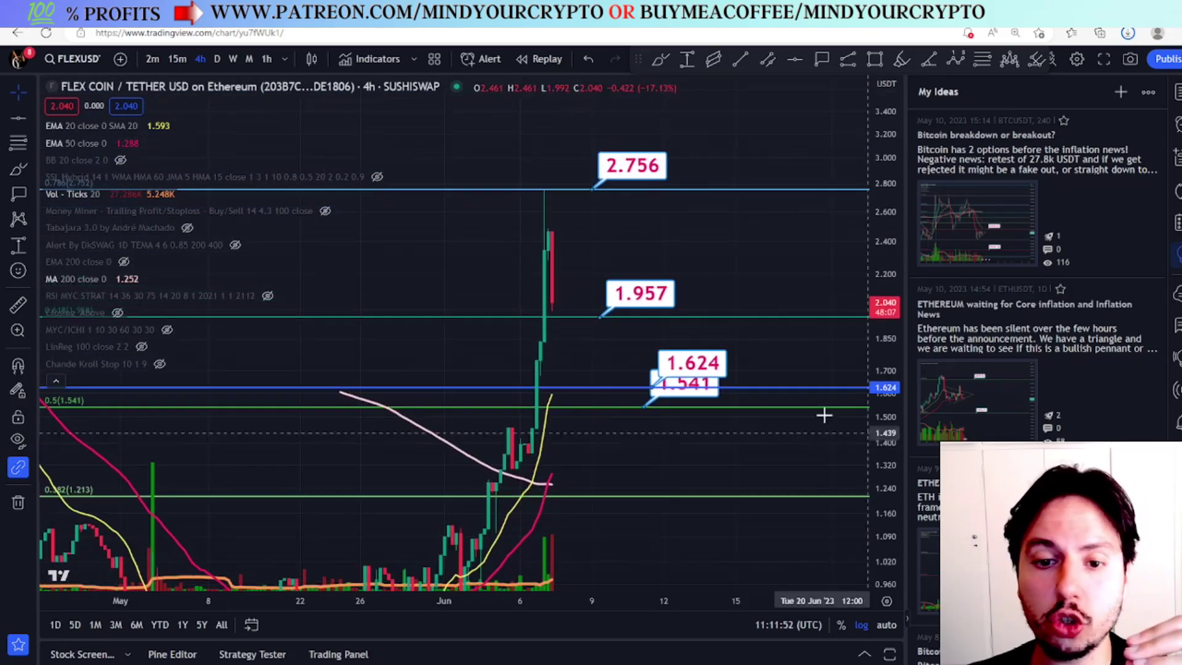
pyautogui.click(662, 61)
pyautogui.moveTo(681, 257)
pyautogui.mouseDown()
pyautogui.moveTo(681, 238)
pyautogui.moveTo(575, 312)
pyautogui.moveTo(612, 359)
pyautogui.moveTo(615, 394)
pyautogui.mouseUp()
pyautogui.moveTo(636, 153)
pyautogui.mouseDown()
pyautogui.moveTo(727, 168)
pyautogui.moveTo(624, 164)
pyautogui.moveTo(627, 318)
pyautogui.mouseUp()
pyautogui.press('Escape')
# Copy the 2.756 price label onto the higher blue Fibonacci level at 6.816.
pyautogui.moveTo(885, 192); pyautogui.dragTo(886, 426)
pyautogui.moveTo(638, 336)
pyautogui.mouseDown()
pyautogui.moveTo(576, 249)
pyautogui.moveTo(654, 157)
pyautogui.moveTo(651, 143)
pyautogui.mouseUp()
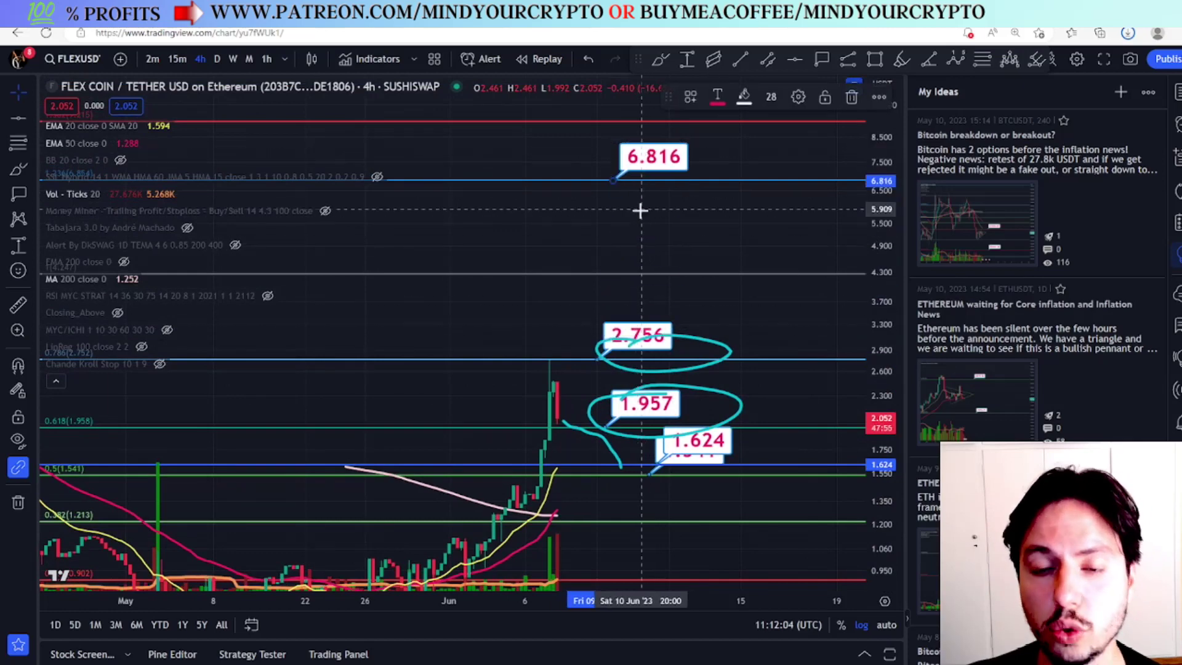
pyautogui.scroll(-3, 640, 211)
pyautogui.scroll(-2, 640, 210)
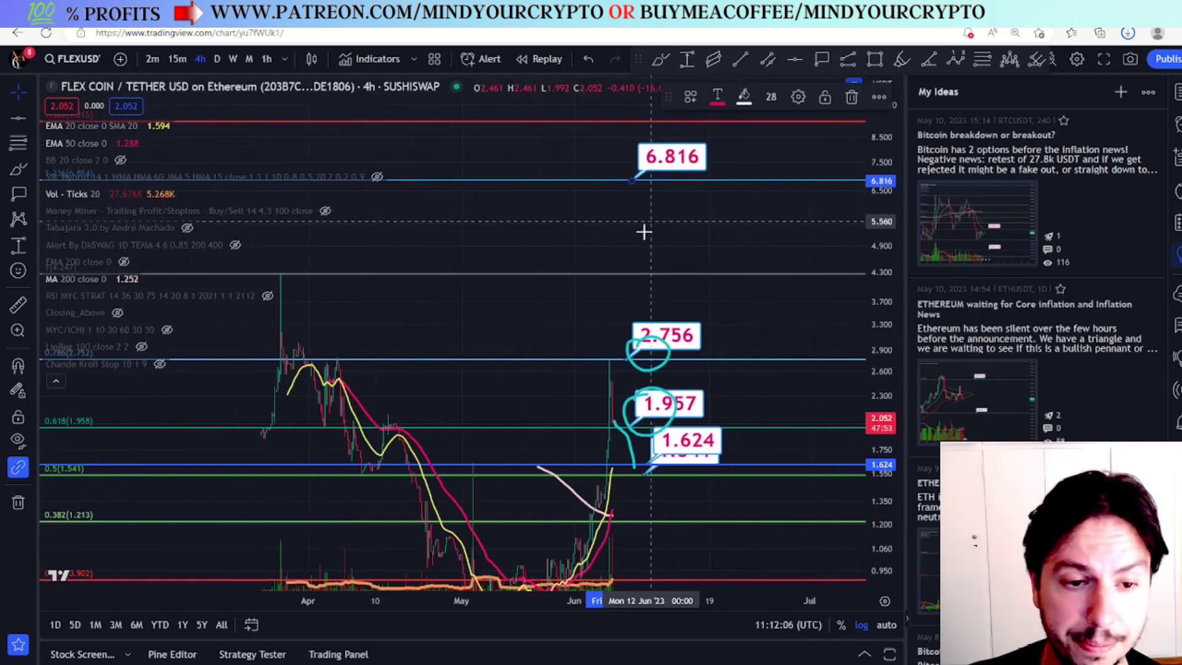
# Delete the brushed circle around the 2.756 level and the brushed path falling from the current price to the 1.624 line.
pyautogui.scroll(3, 638, 238)
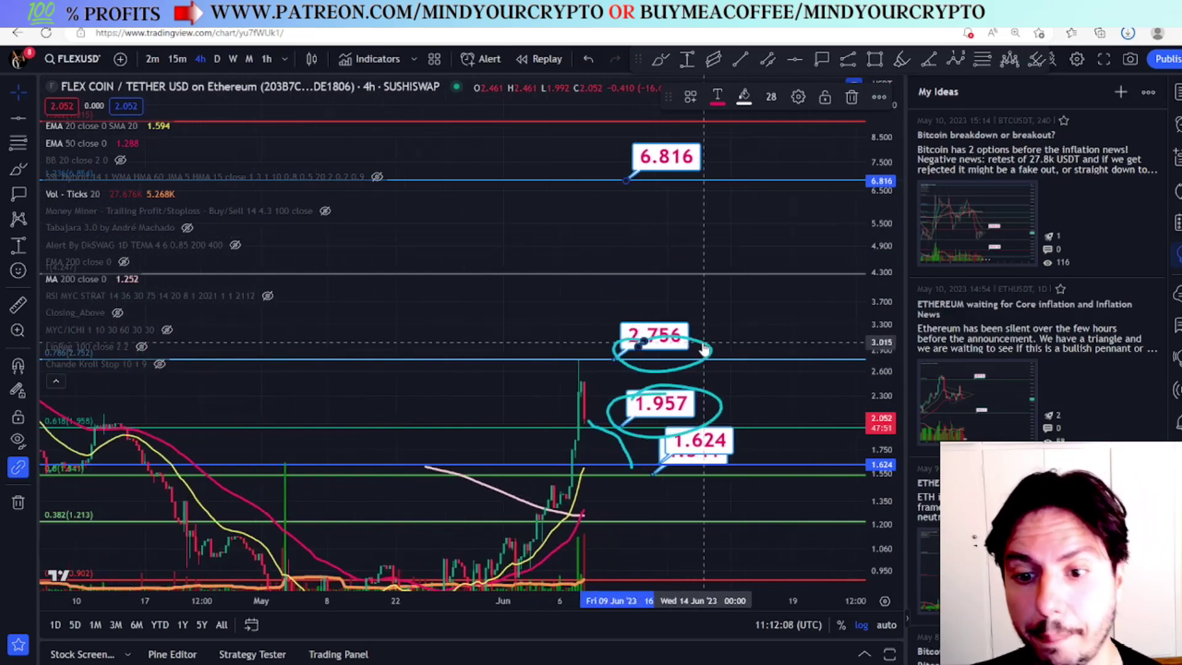
pyautogui.press('Delete')
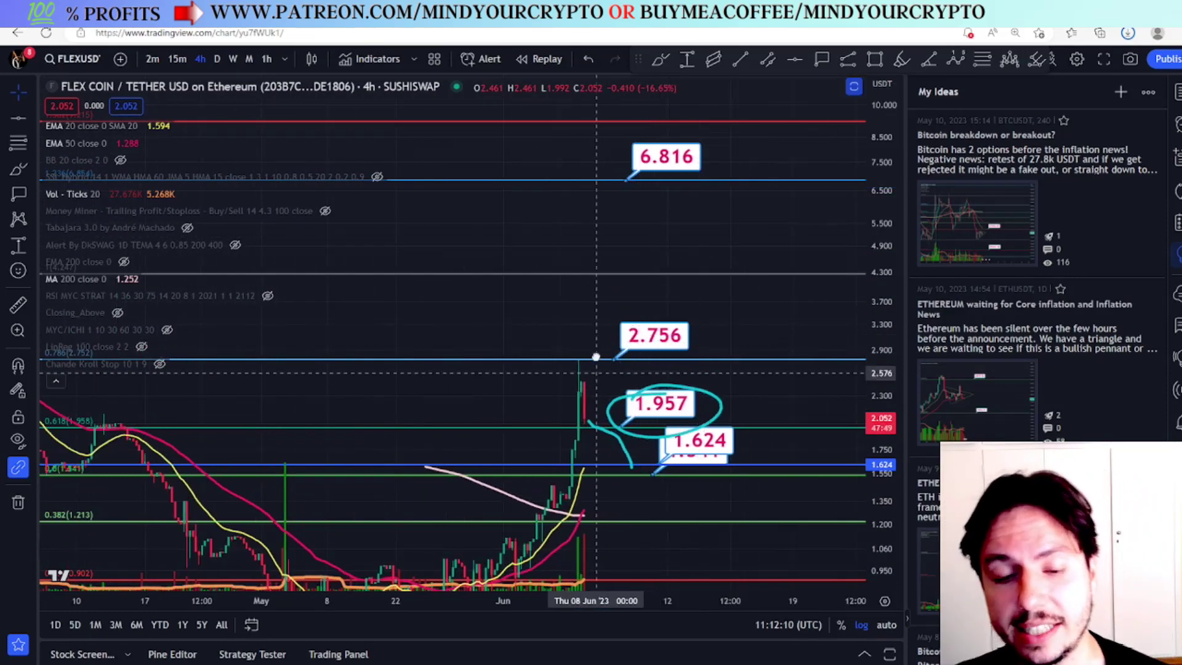
pyautogui.moveTo(596, 377); pyautogui.dragTo(607, 317)
pyautogui.scroll(1, 615, 308)
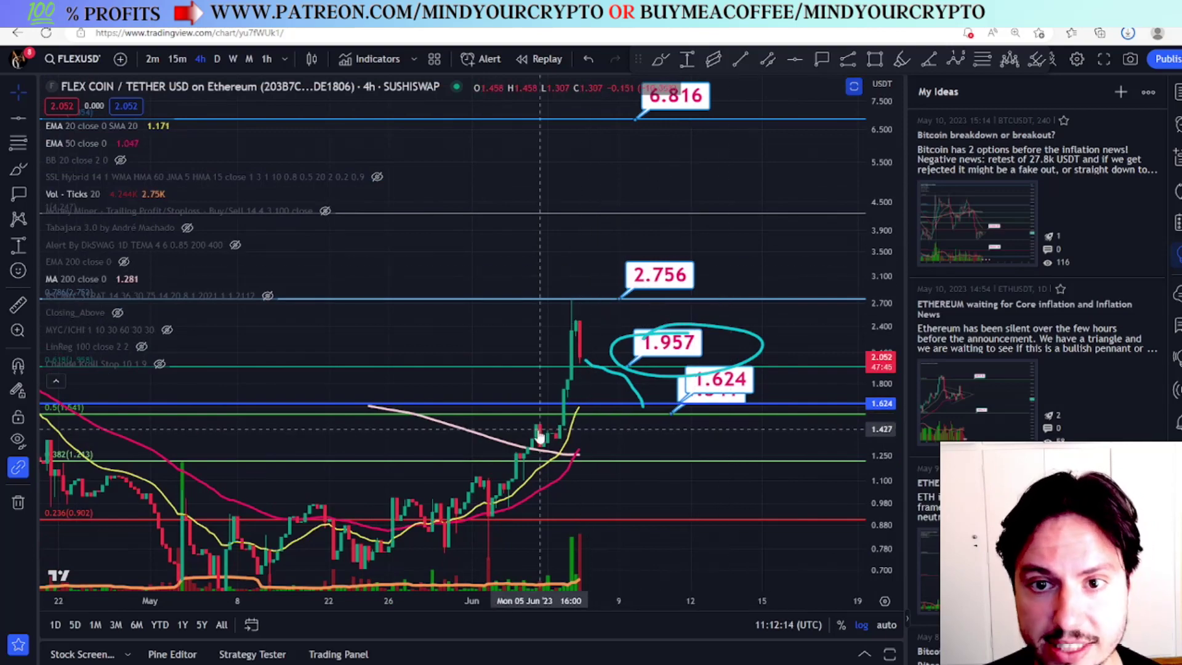
pyautogui.moveTo(546, 327); pyautogui.dragTo(553, 256)
pyautogui.scroll(2, 535, 314)
pyautogui.moveTo(871, 485); pyautogui.dragTo(868, 328)
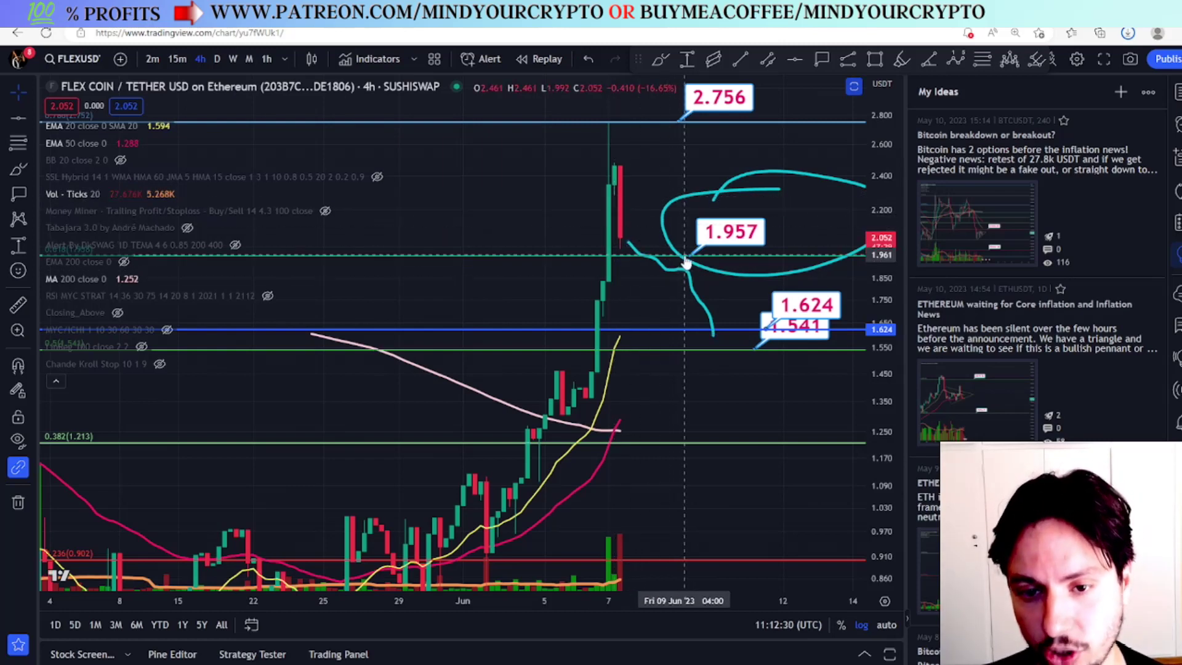
pyautogui.press('Delete')
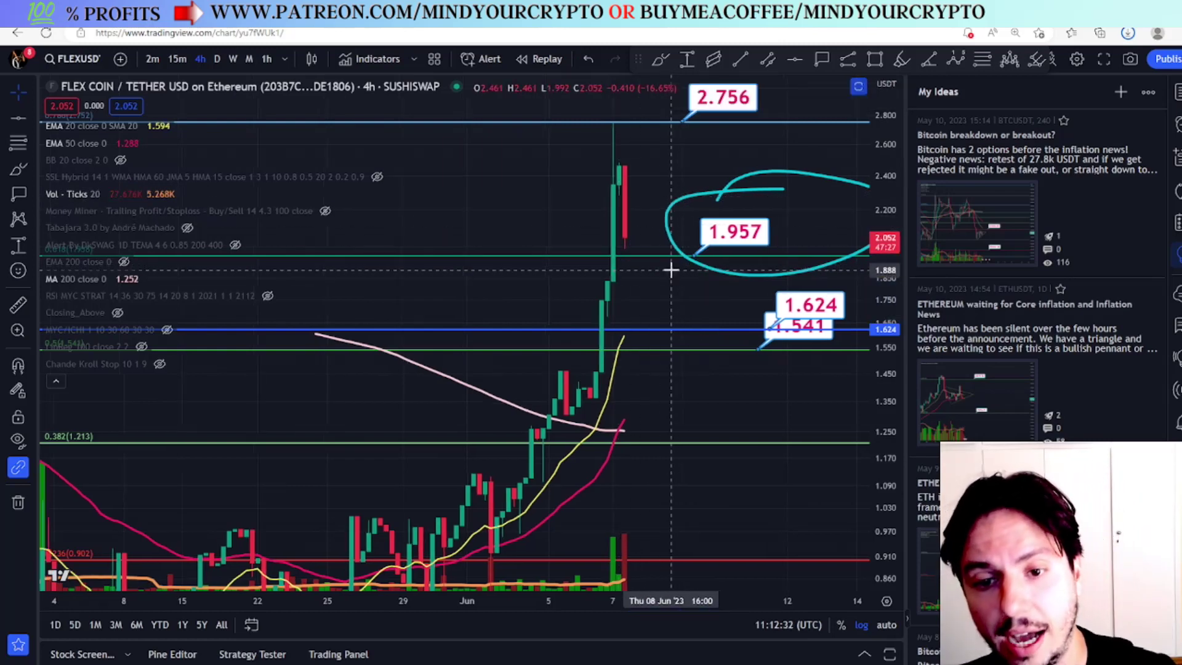
# Brush a circle around the 1.624 and 1.541 price labels and undo it.
pyautogui.moveTo(693, 210); pyautogui.dragTo(599, 301)
pyautogui.scroll(-2, 598, 301)
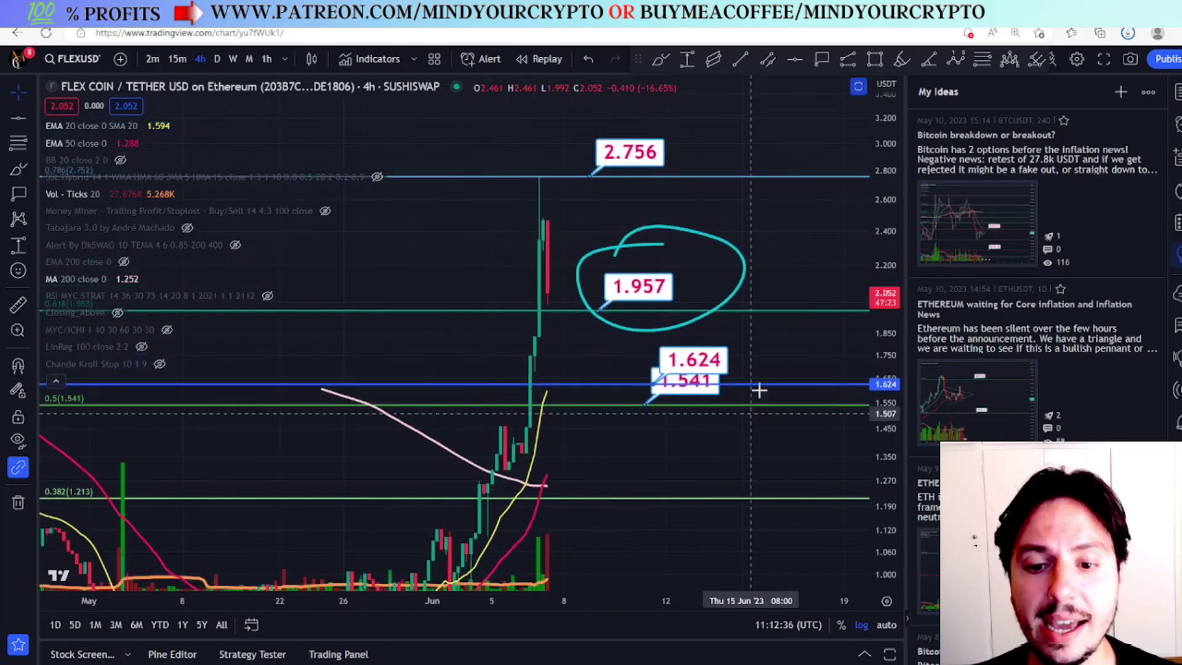
pyautogui.moveTo(708, 332)
pyautogui.mouseDown()
pyautogui.moveTo(771, 351)
pyautogui.moveTo(726, 335)
pyautogui.mouseUp()
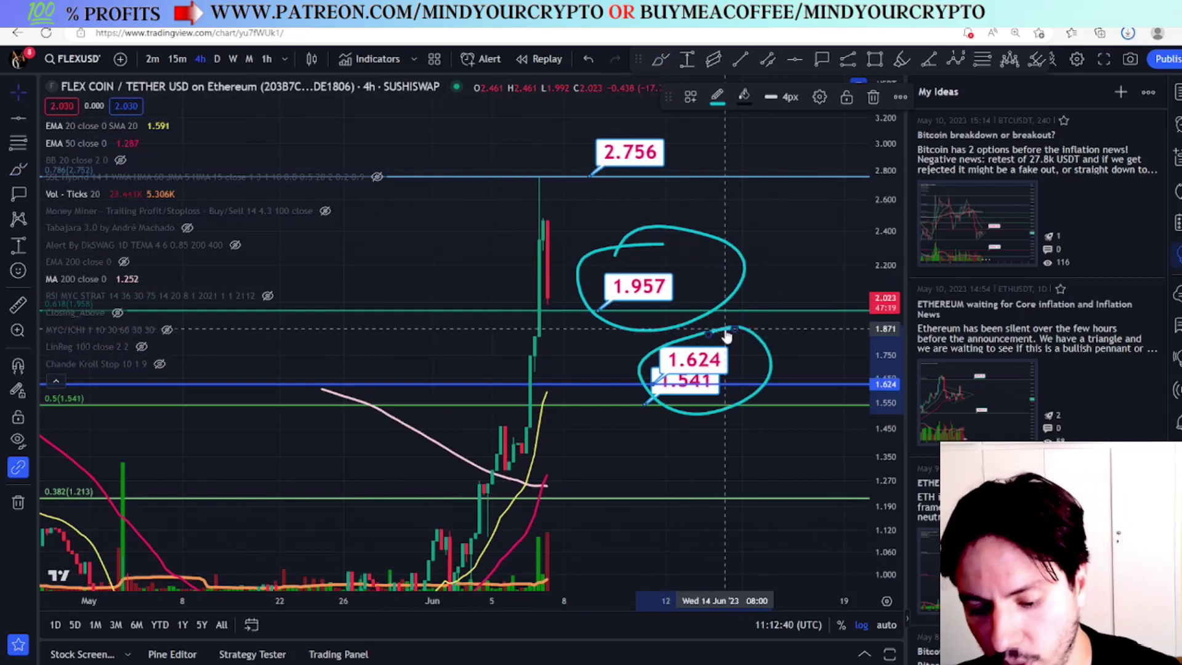
pyautogui.hotkey('ctrl', 'z')
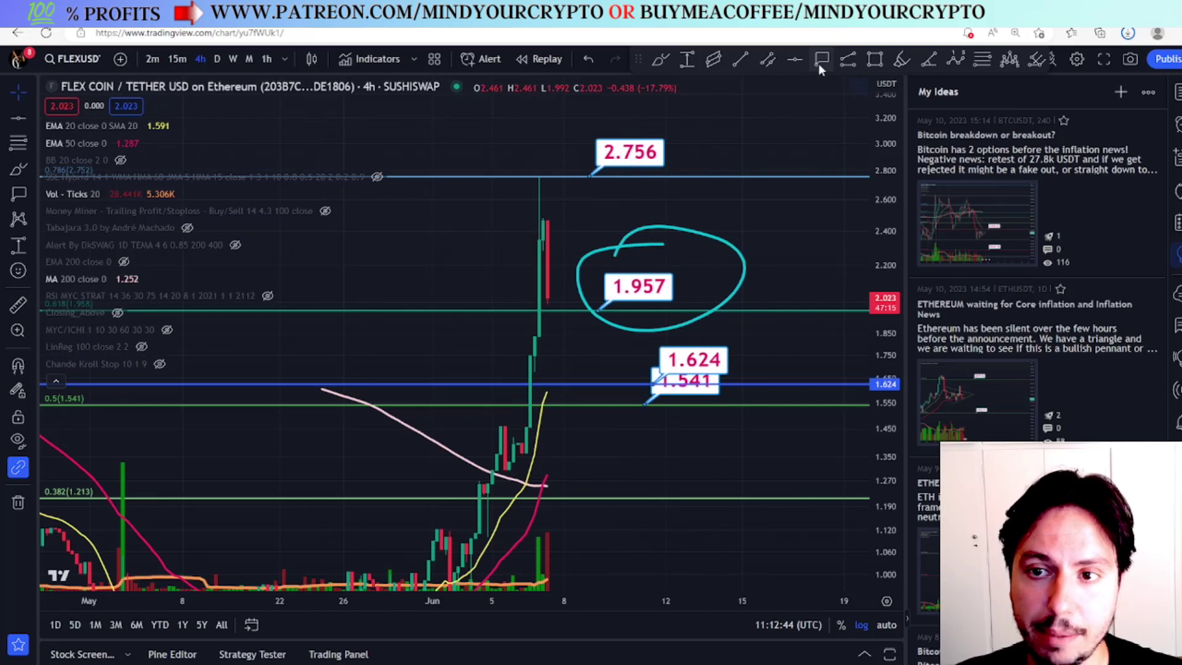
# Shade the zone between the 1.624 and 1.541 levels with a rectangle, and delete the brushed circle around the 1.957 label.
pyautogui.click(875, 60)
pyautogui.moveTo(708, 385); pyautogui.dragTo(705, 405)
pyautogui.scroll(-3, 652, 369)
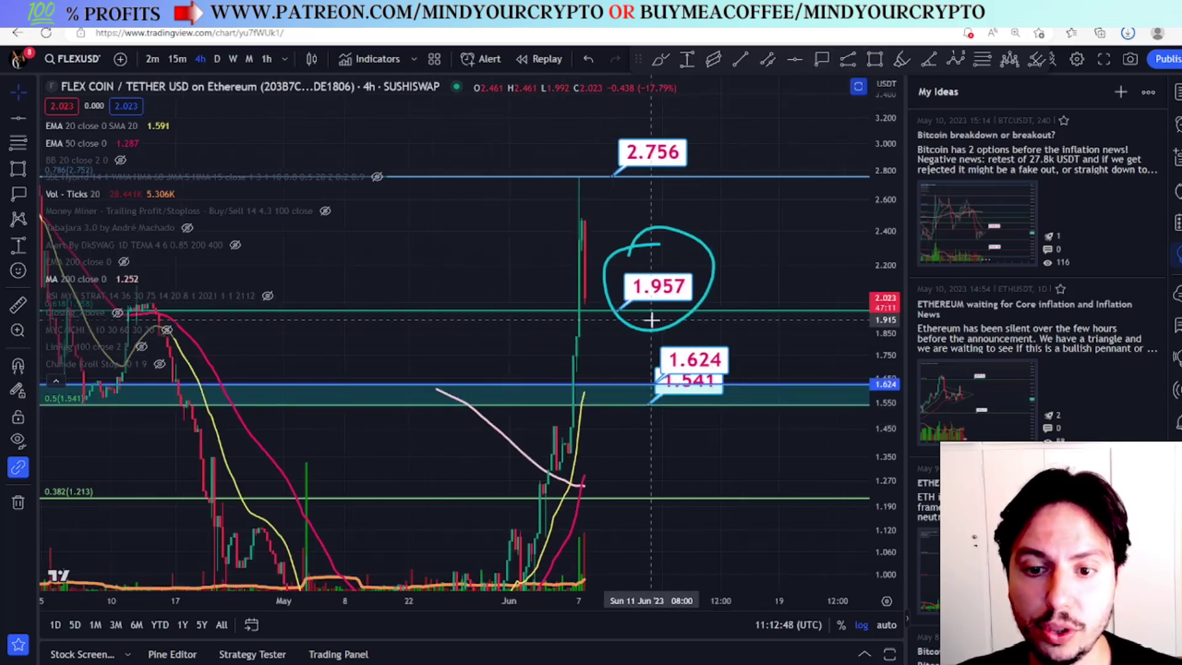
pyautogui.click(651, 337)
pyautogui.press('Delete')
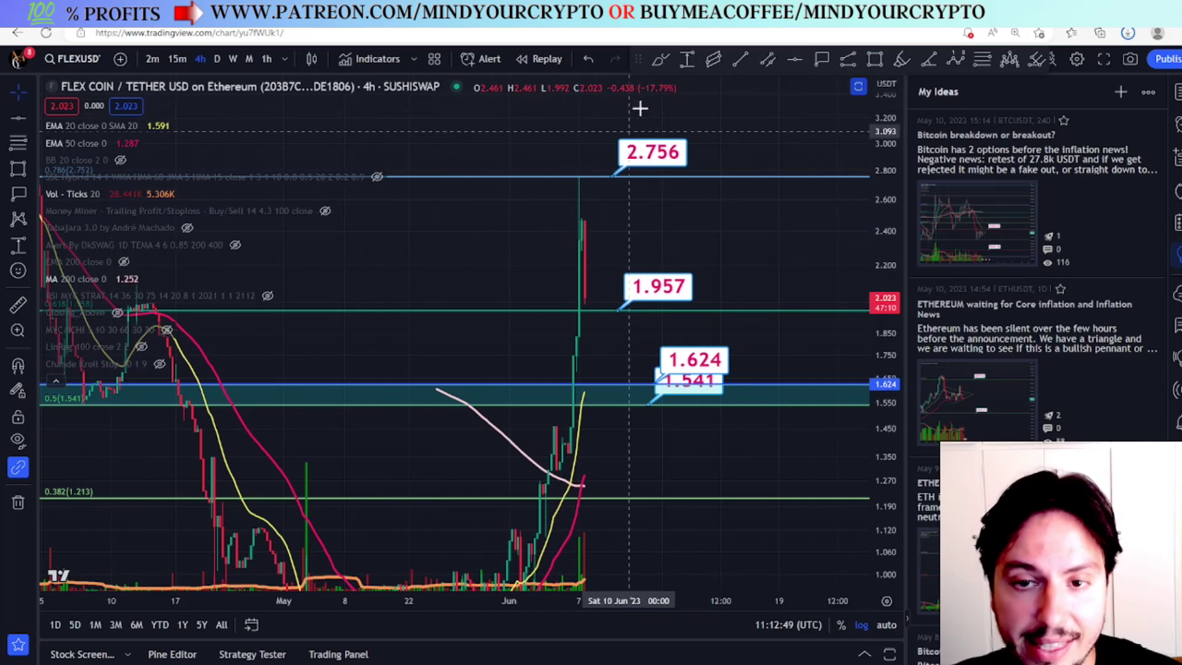
# Brush a wavy path falling from the current price through the 1.957 level toward the shaded support zone.
pyautogui.click(654, 59)
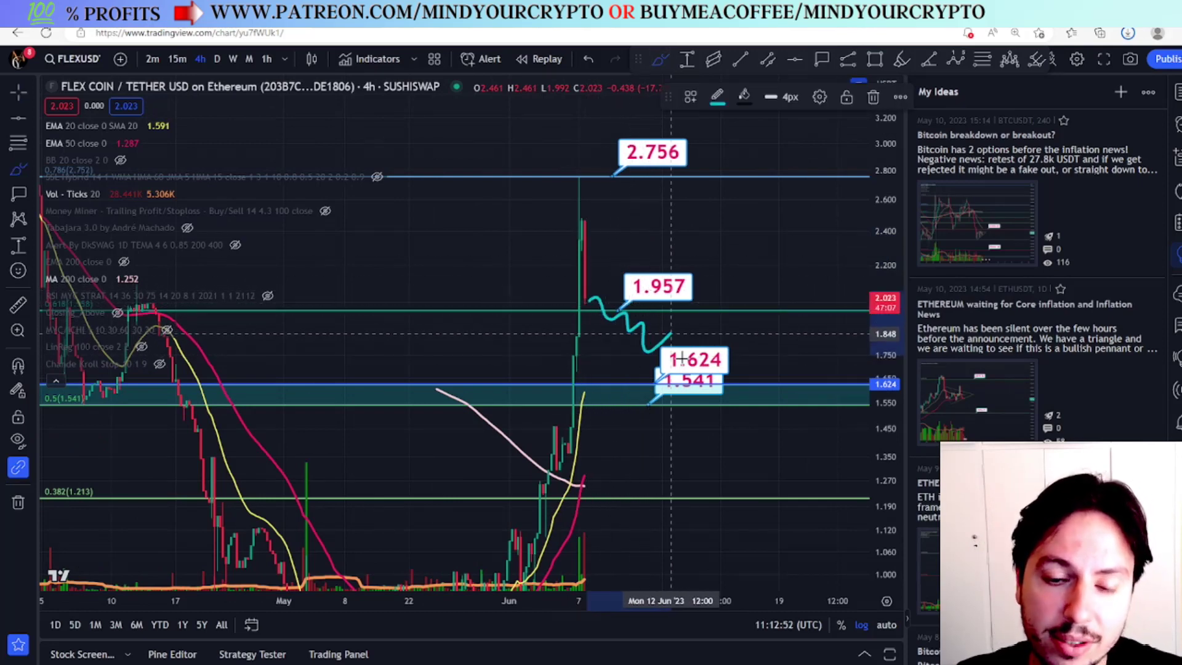